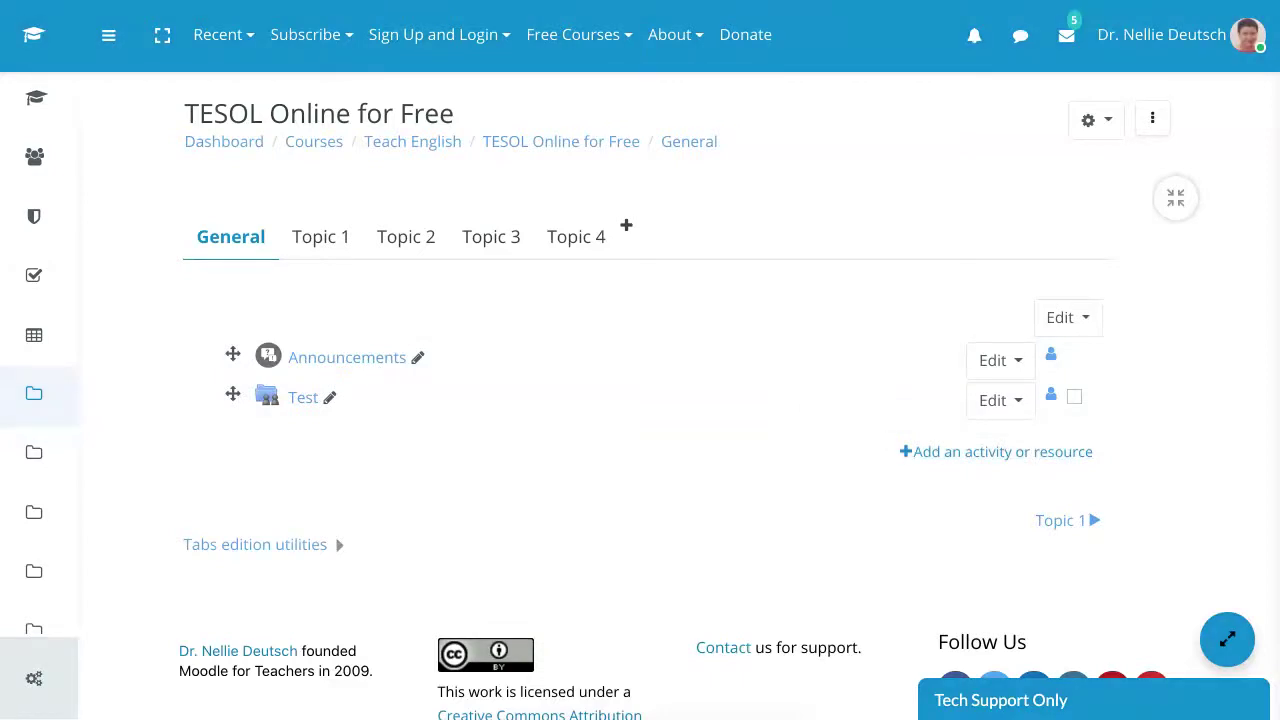
- Browse the activity and resource types available for the course's General section, viewing all items, resources only and activities only
left_click(1003, 451)
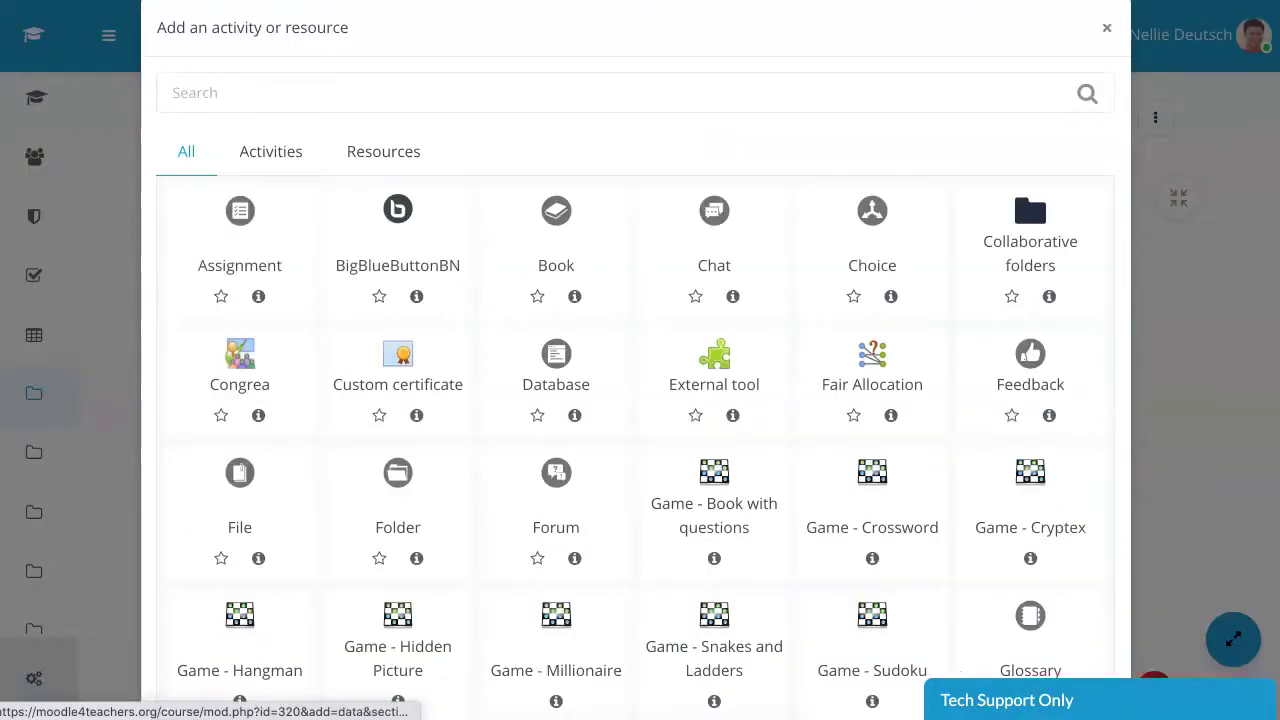
left_click(574, 296)
scroll(640, 400, "down", 3)
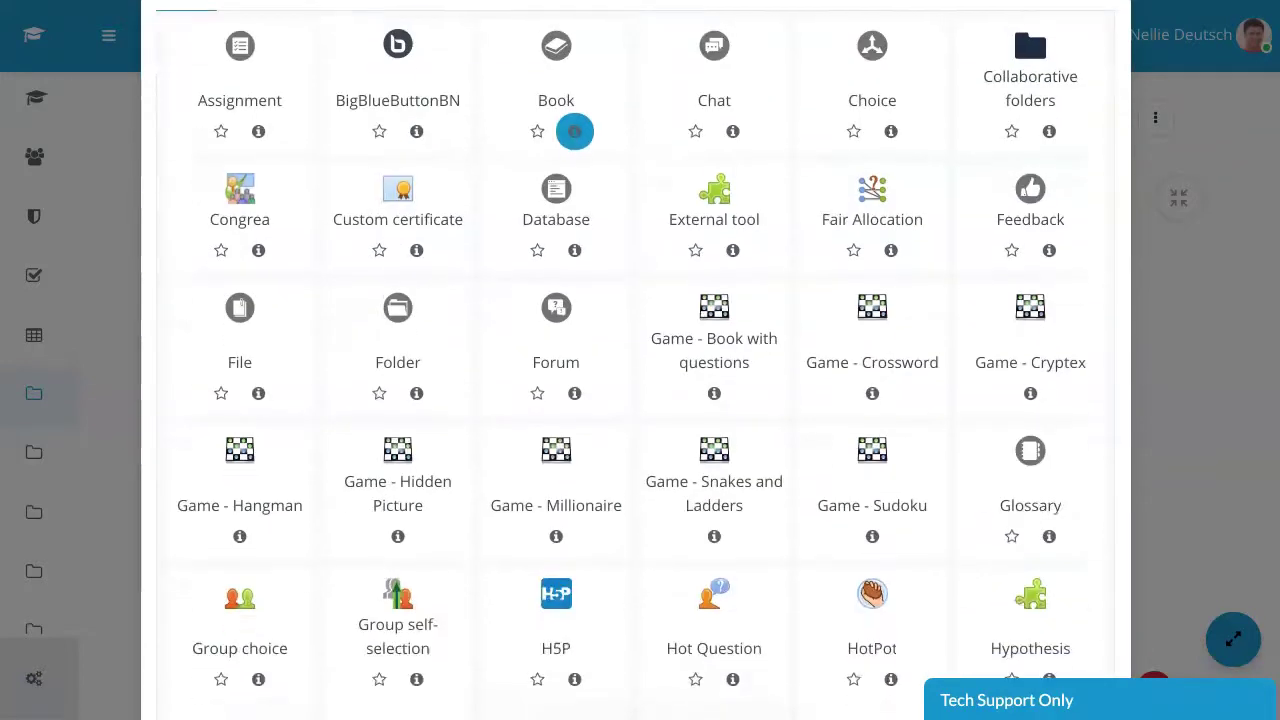
scroll(574, 131, "up", 3)
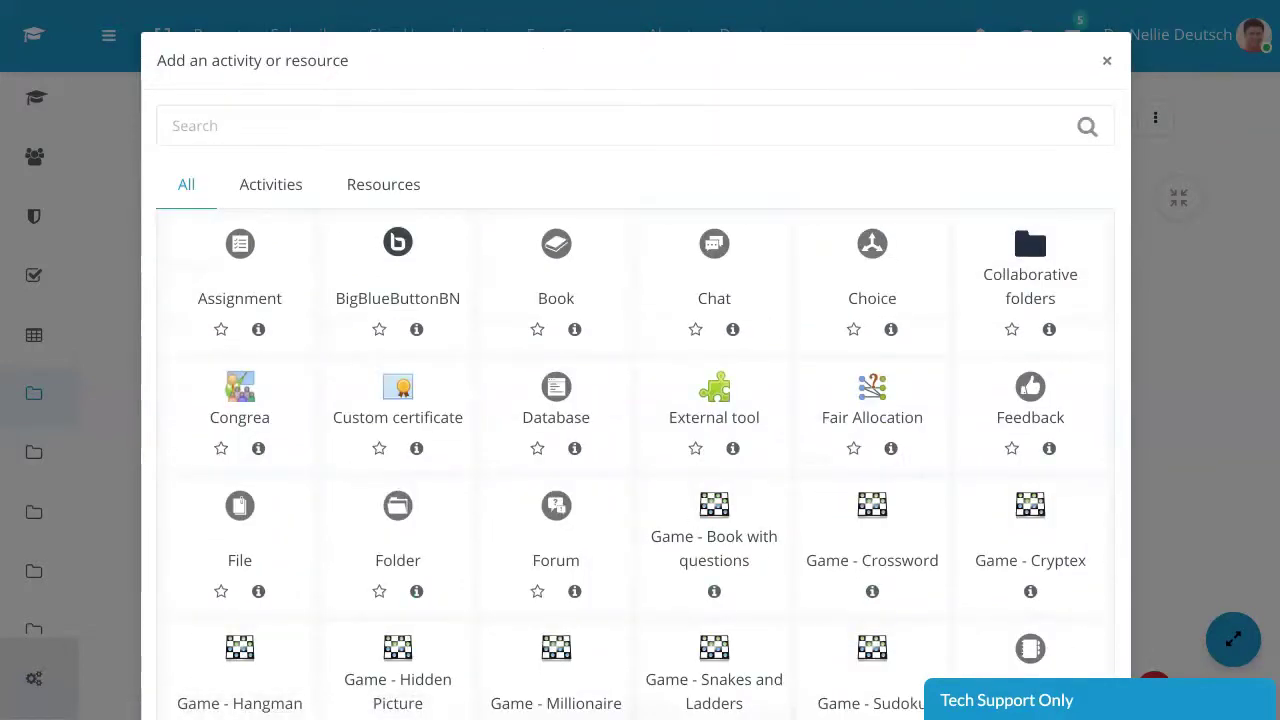
left_click(383, 184)
scroll(637, 238, "down", 1)
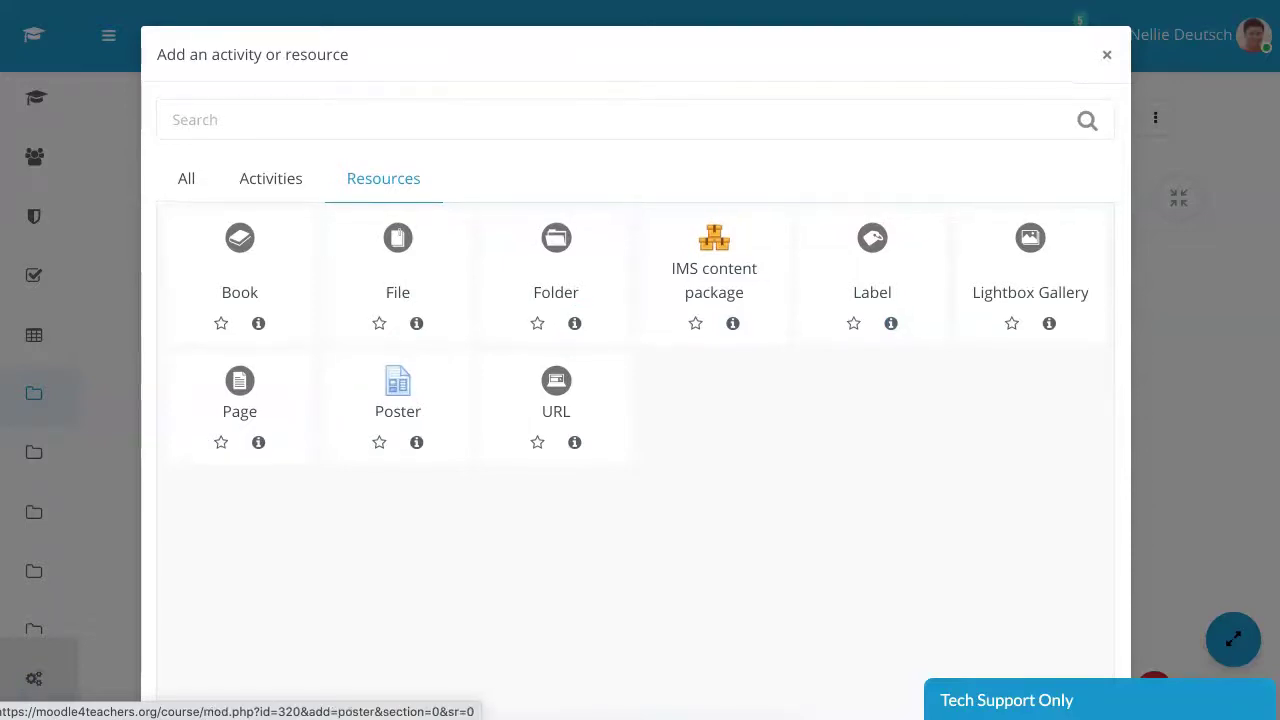
scroll(636, 372, "up", 1)
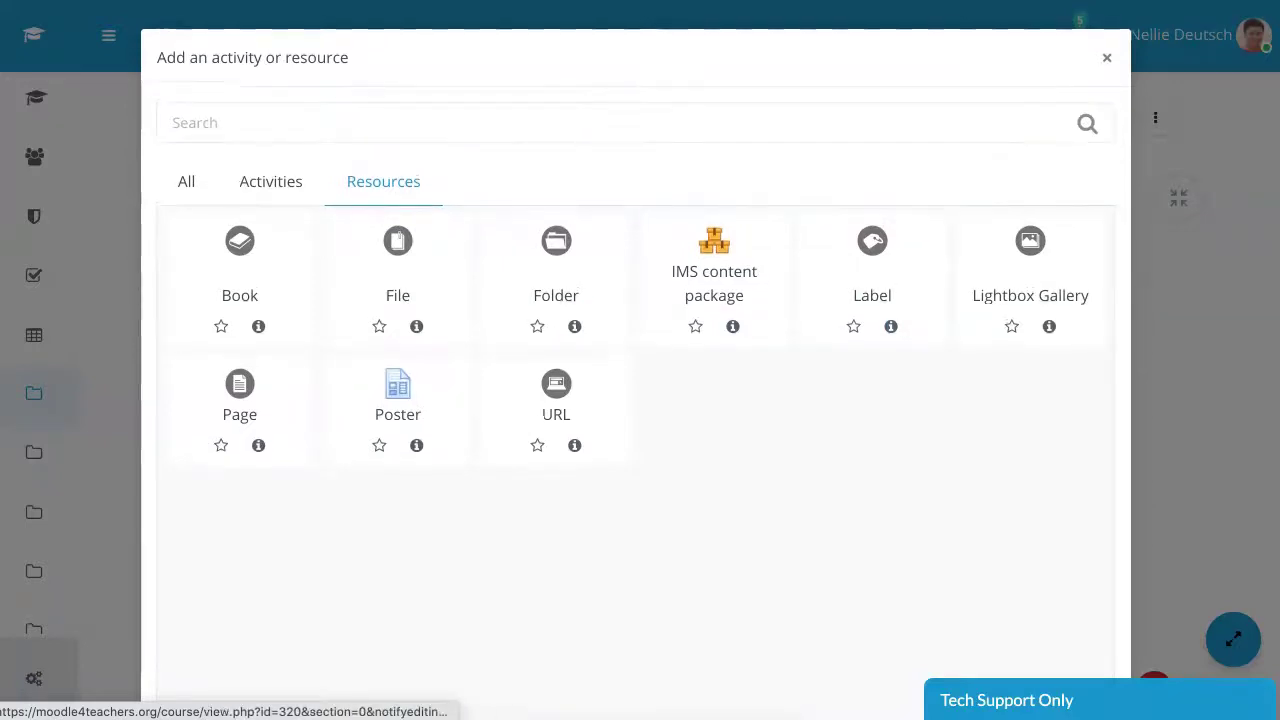
scroll(636, 372, "down", 1)
left_click(270, 176)
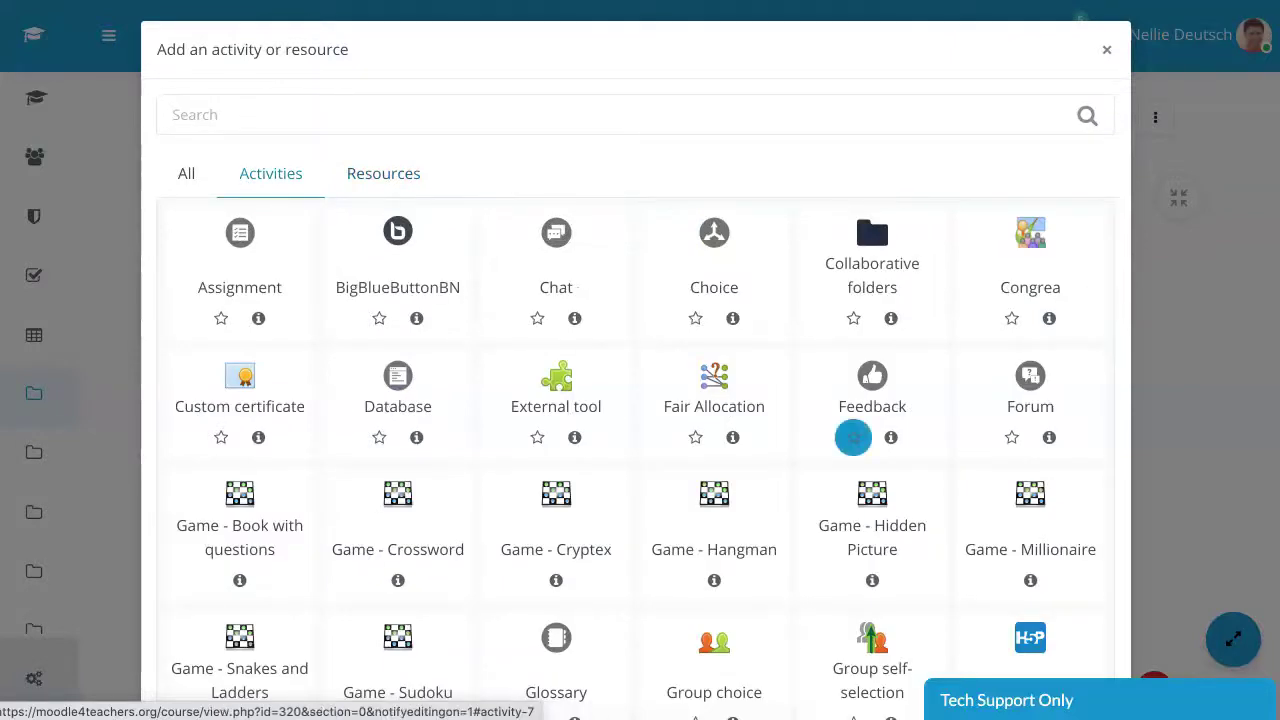
scroll(853, 437, "down", 1)
scroll(714, 460, "down", 3)
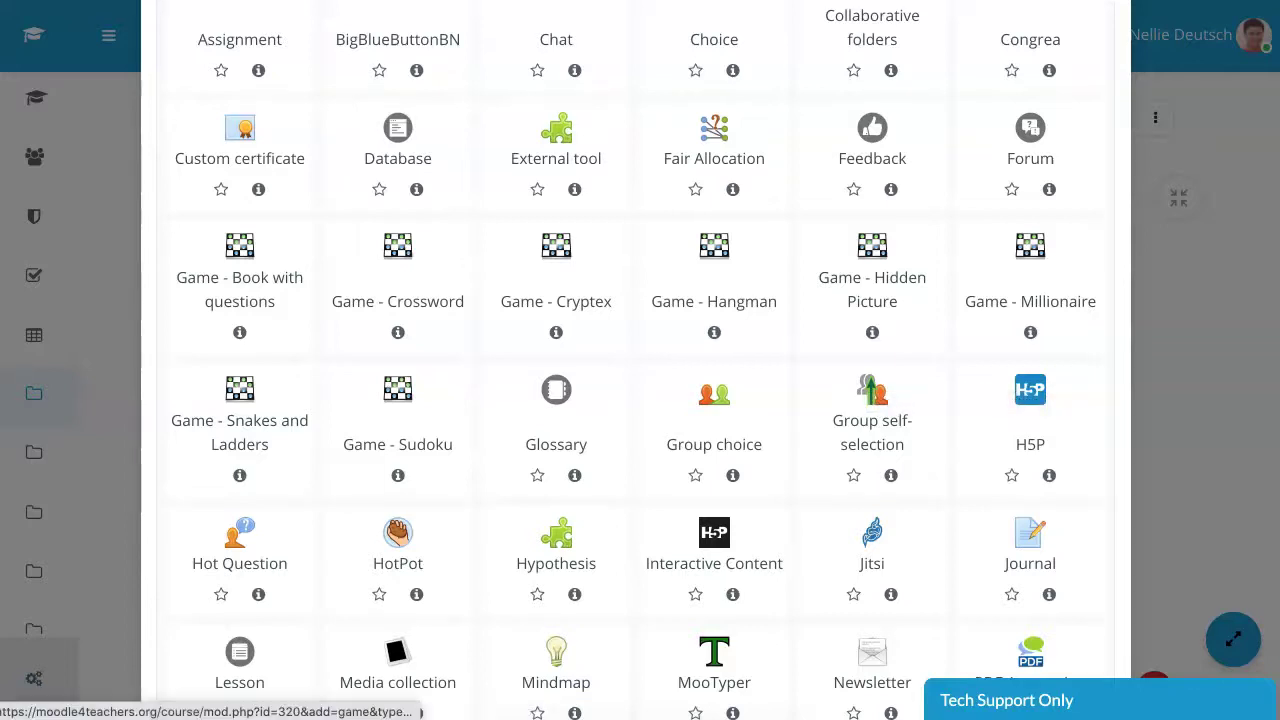
scroll(853, 370, "up", 3)
scroll(853, 370, "up", 1)
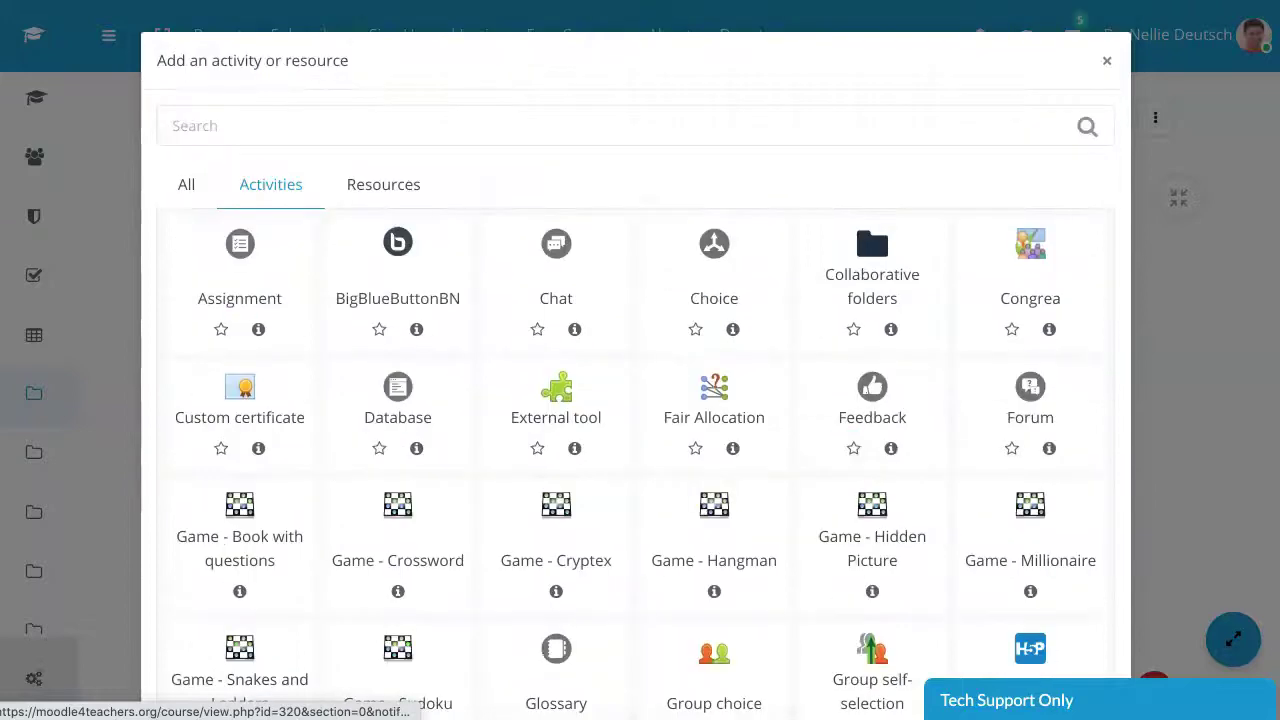
- Add a new Label resource to the General section and show its label text as HTML source
left_click(383, 184)
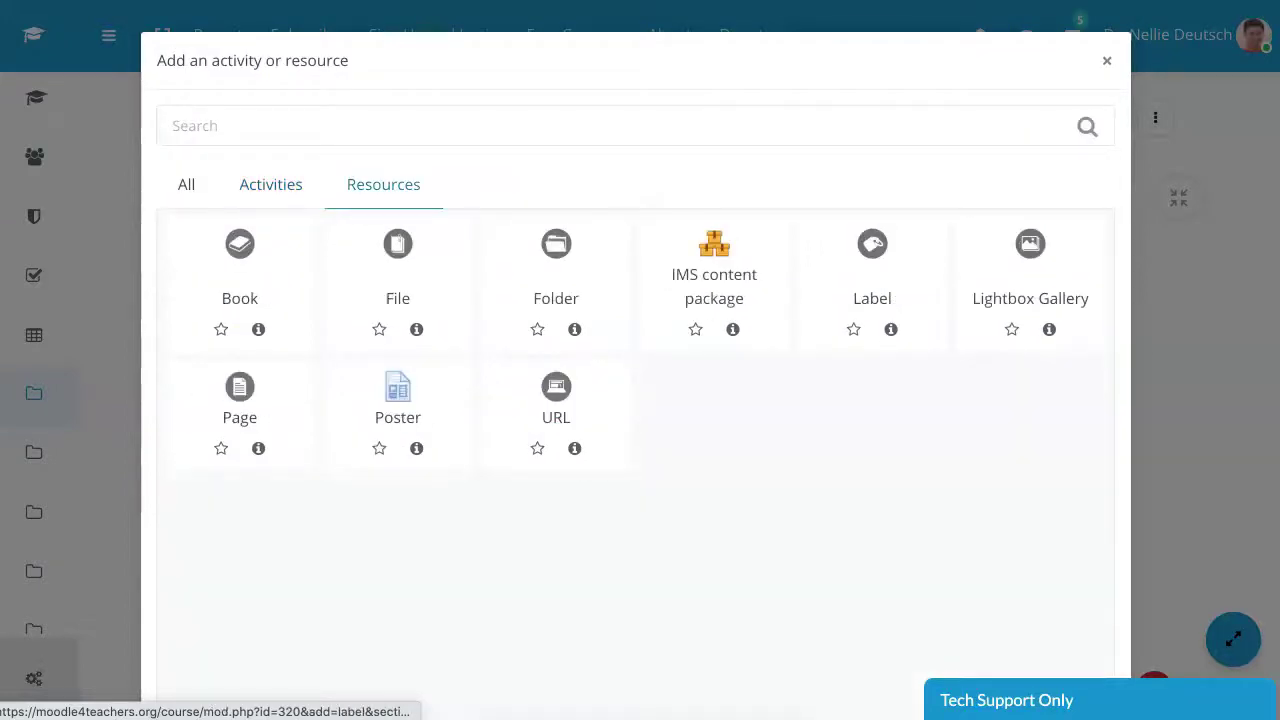
left_click(872, 270)
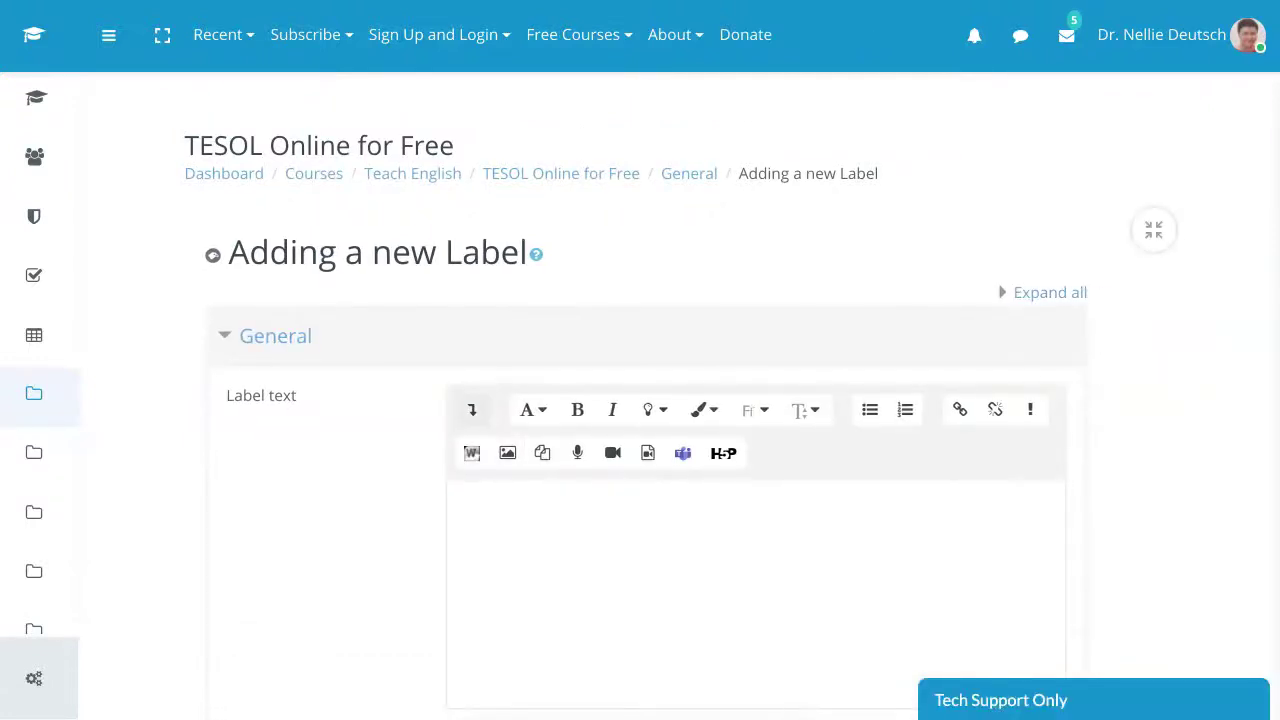
left_click(472, 409)
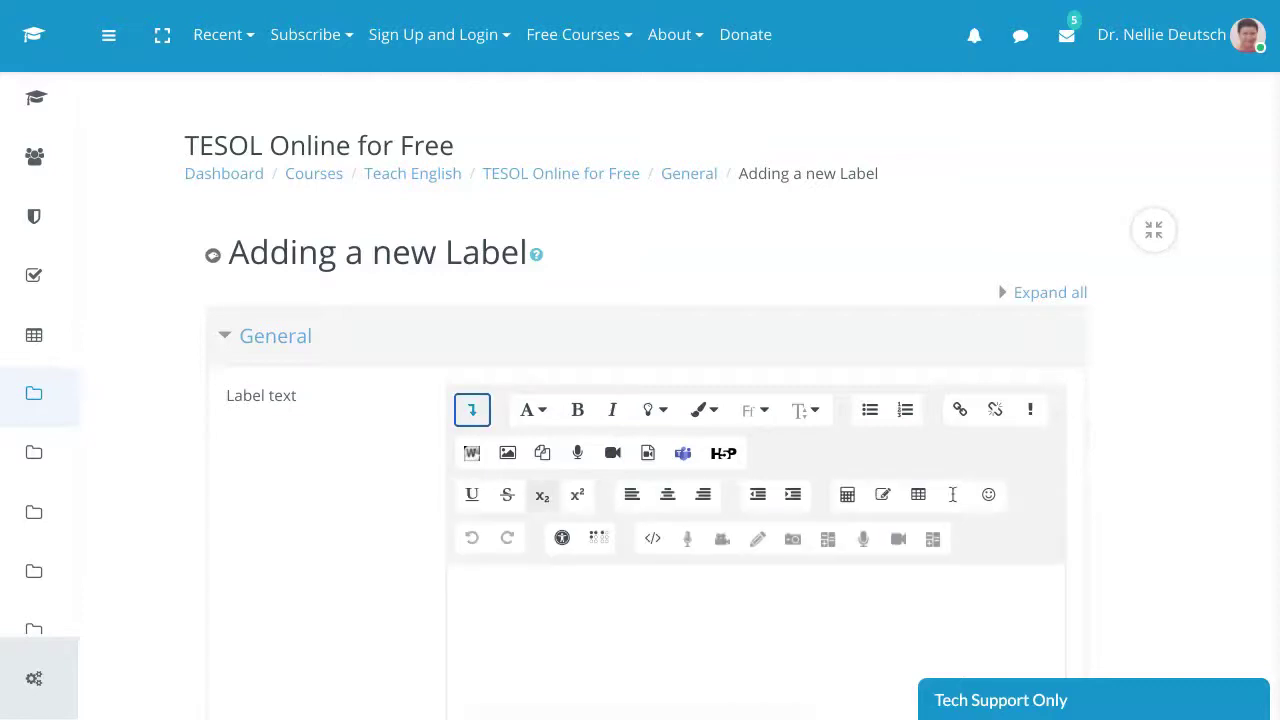
left_click(652, 538)
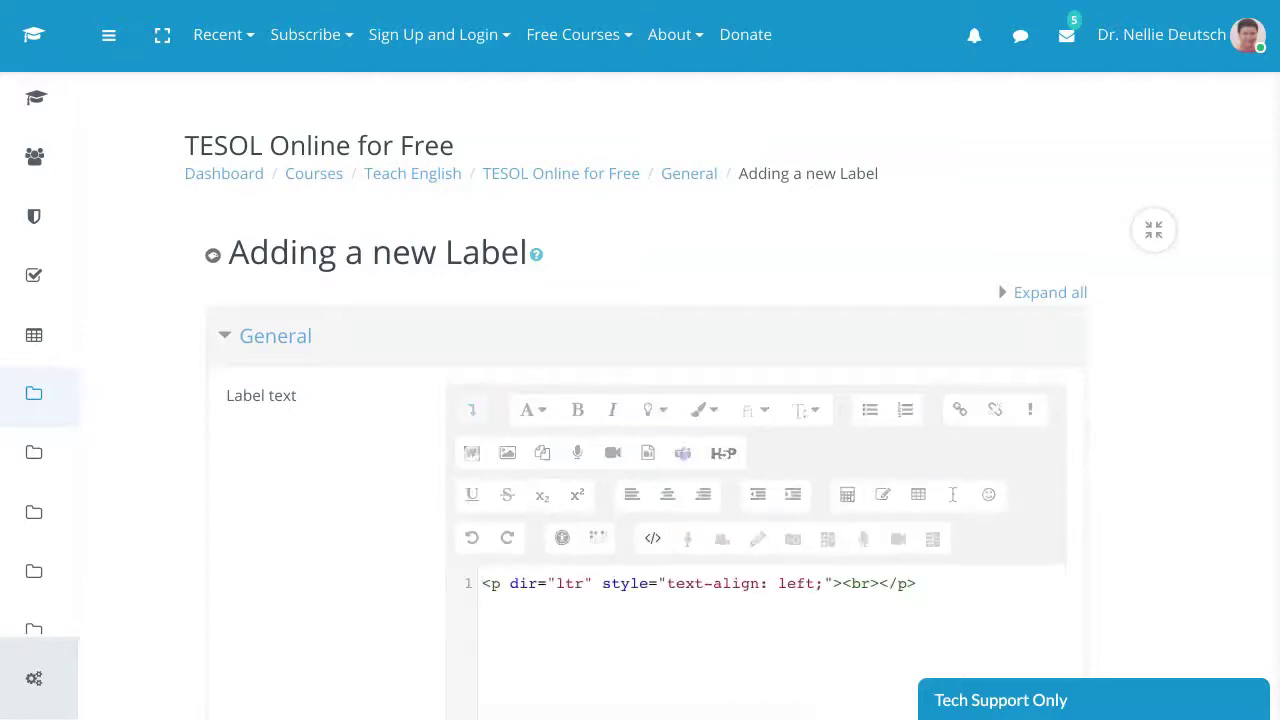
- Replace the label's HTML with the Google Forms iframe embed code, width 700 and height 520, and return to the rendered view
left_click_drag(916, 583, 482, 583)
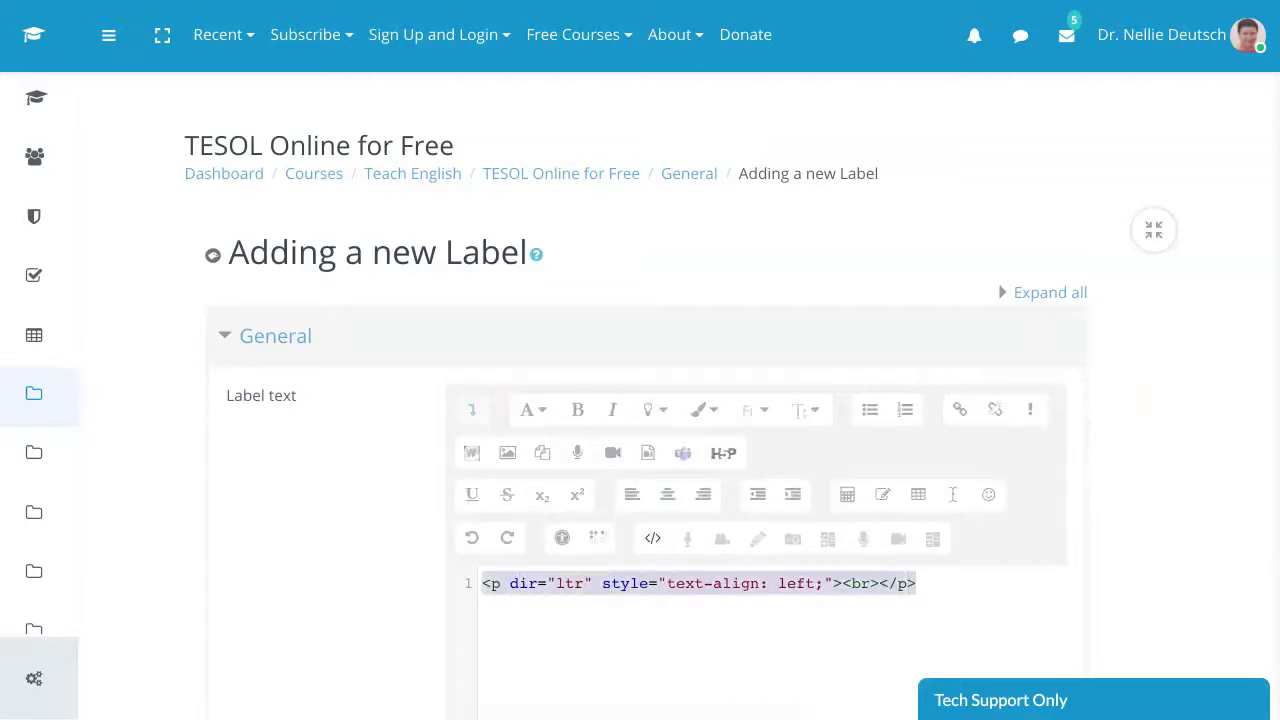
type("<iframe src=\"https://docs.google.com/forms/d/e/1FAIpQLSecEtyPmp3Pd52aUkG9UVKoM1CzRurvhtsEFqqcucy2u1npMg/viewform?embedded=true\" width=\"700\" height=\"520\" frameborder=\"0\" marginheight=\"0\" marginwidth=\"0\">Loading…</iframe>")
scroll(640, 400, "down", 4)
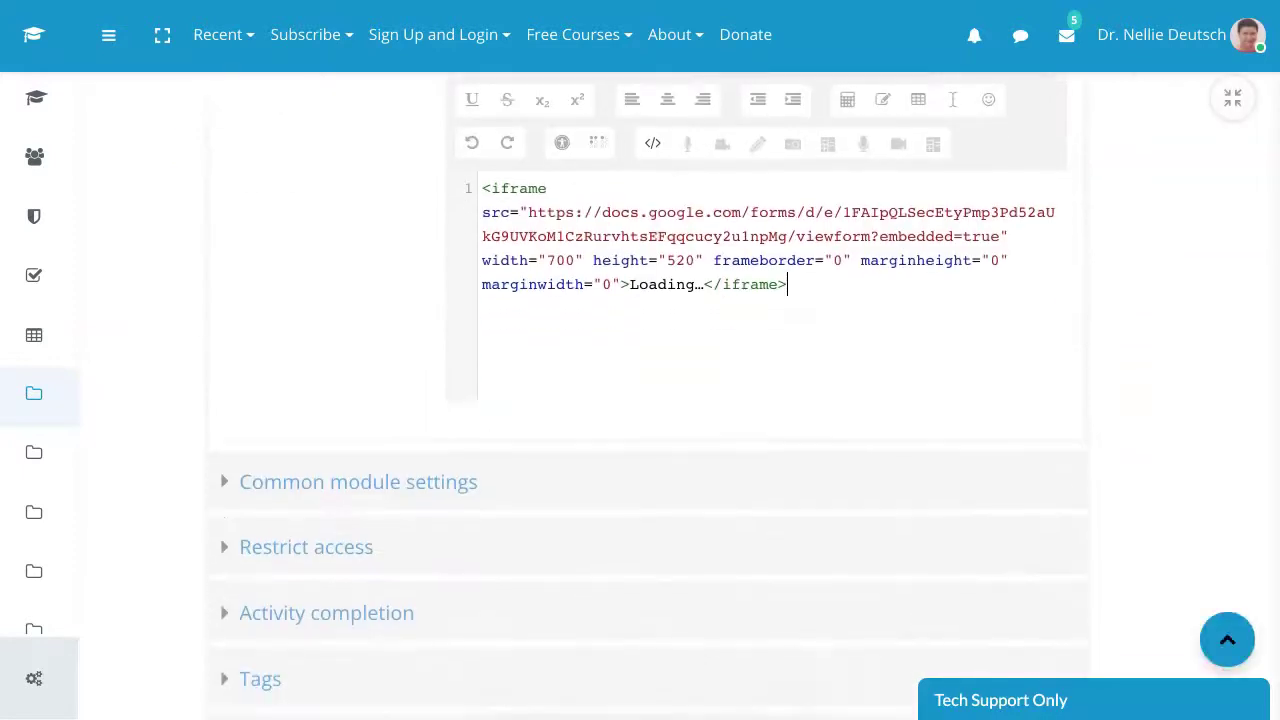
scroll(640, 400, "up", 1)
left_click(652, 201)
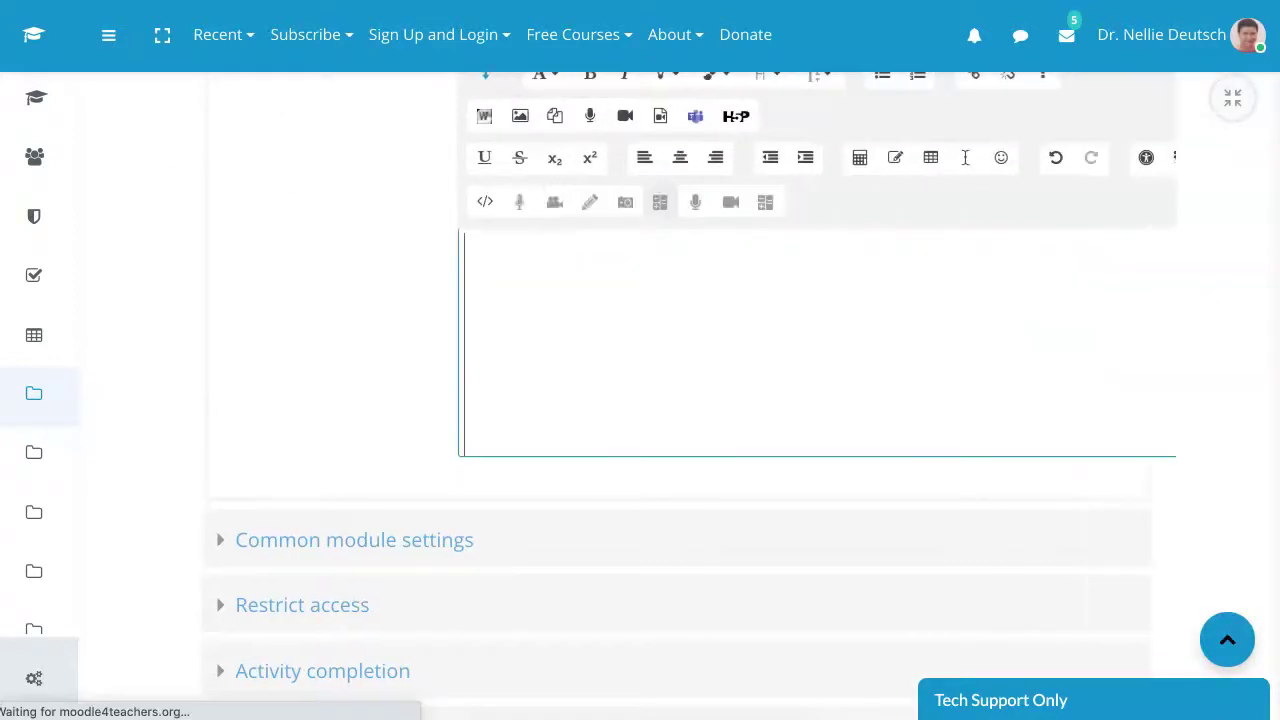
- Review the embedded Google Form in the label text, from its introduction through its questions to the end
scroll(640, 400, "up", 2)
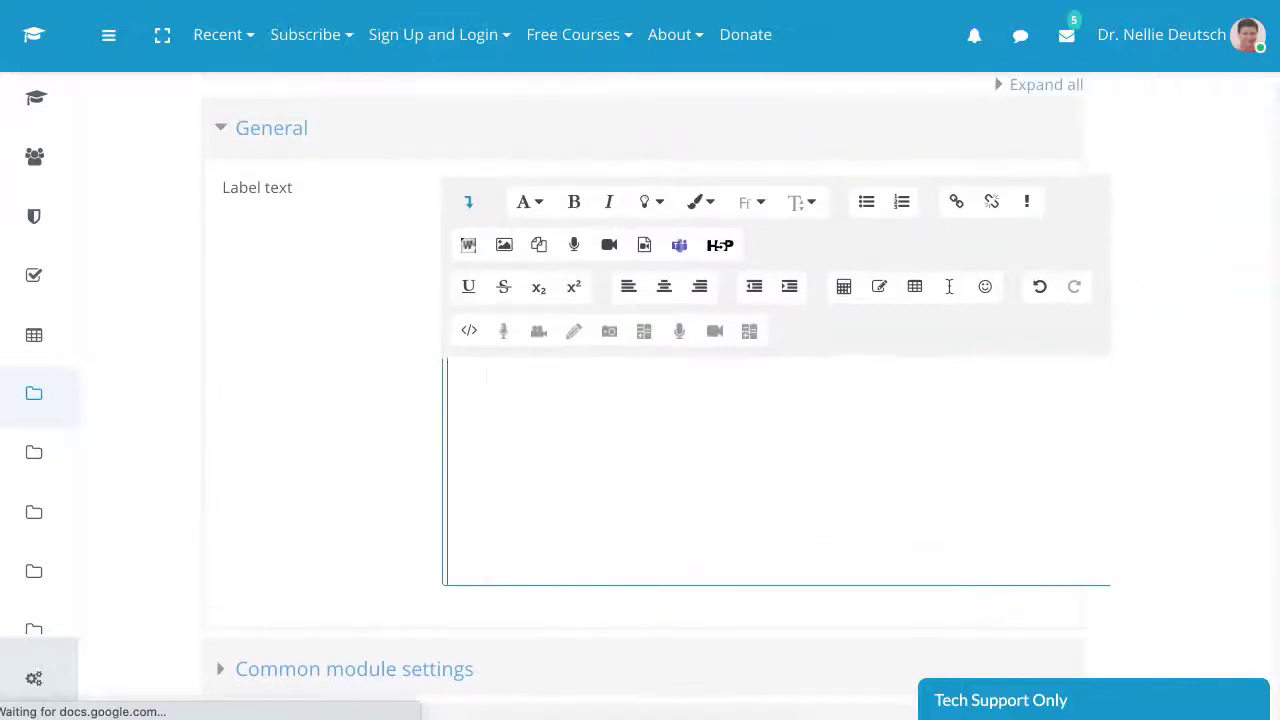
scroll(776, 470, "down", 2)
scroll(776, 470, "up", 3)
scroll(776, 470, "down", 2)
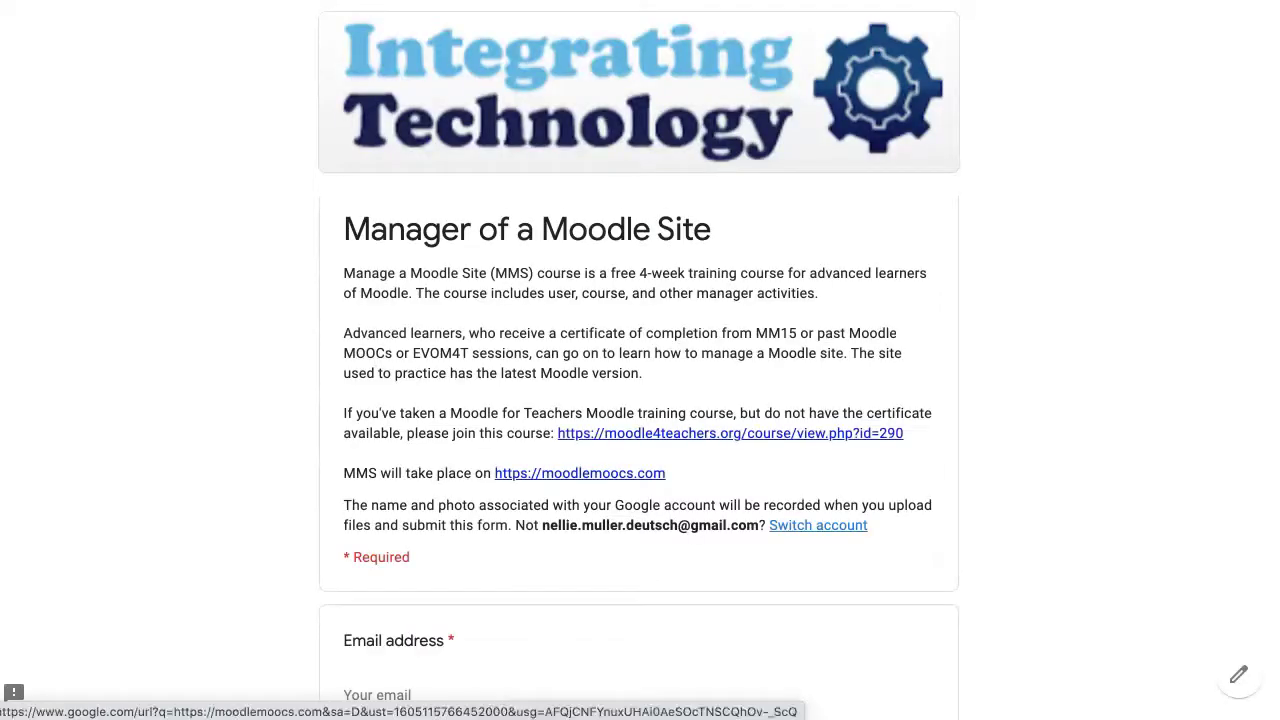
scroll(580, 473, "down", 9)
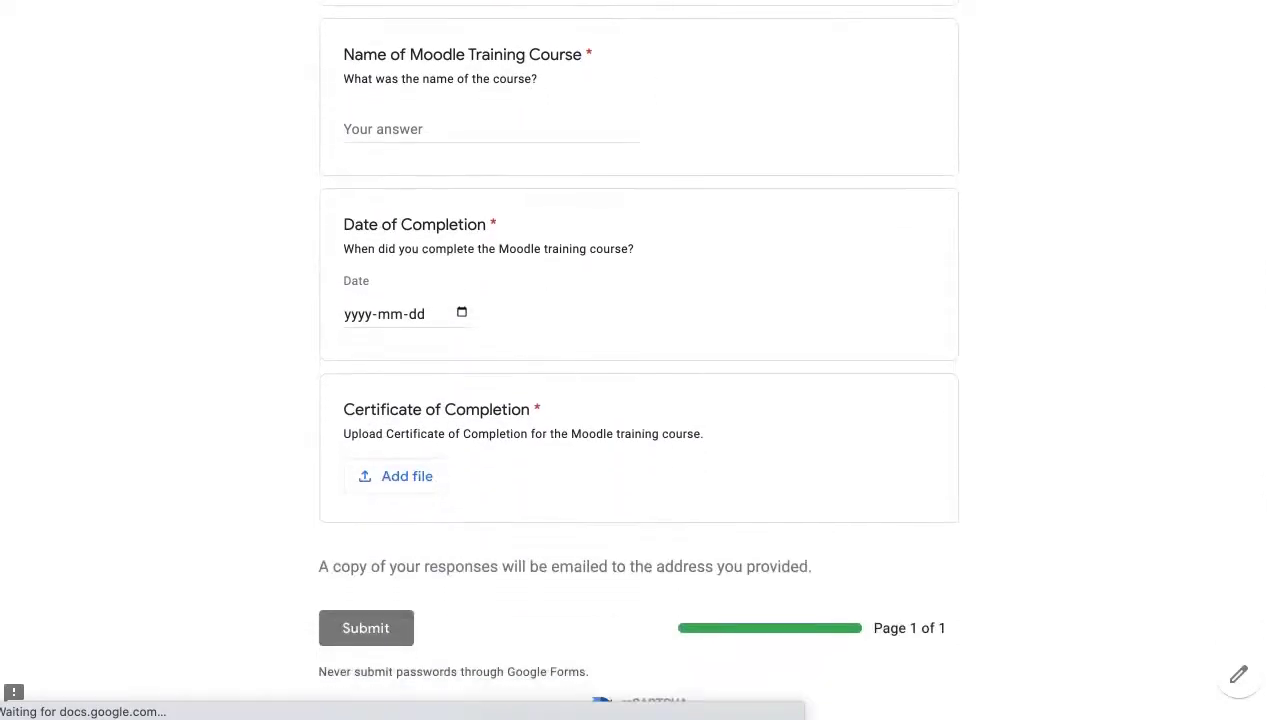
scroll(640, 360, "up", 10)
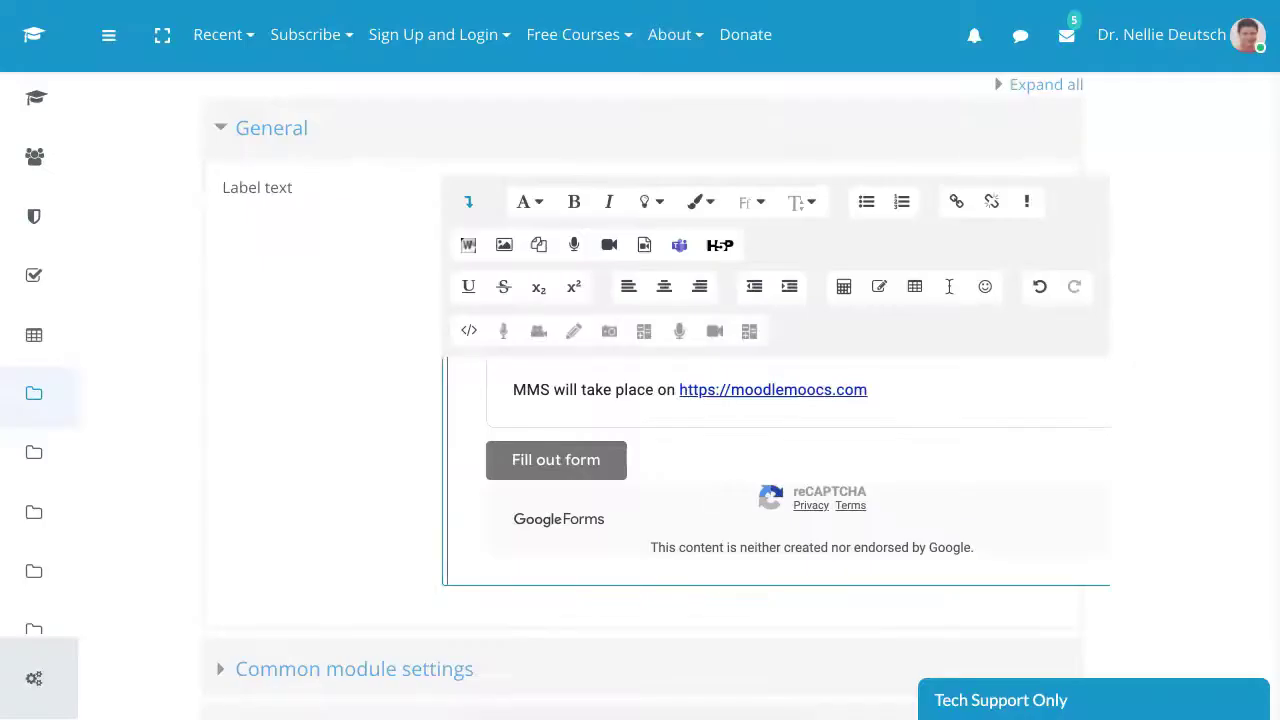
scroll(776, 470, "down", 1)
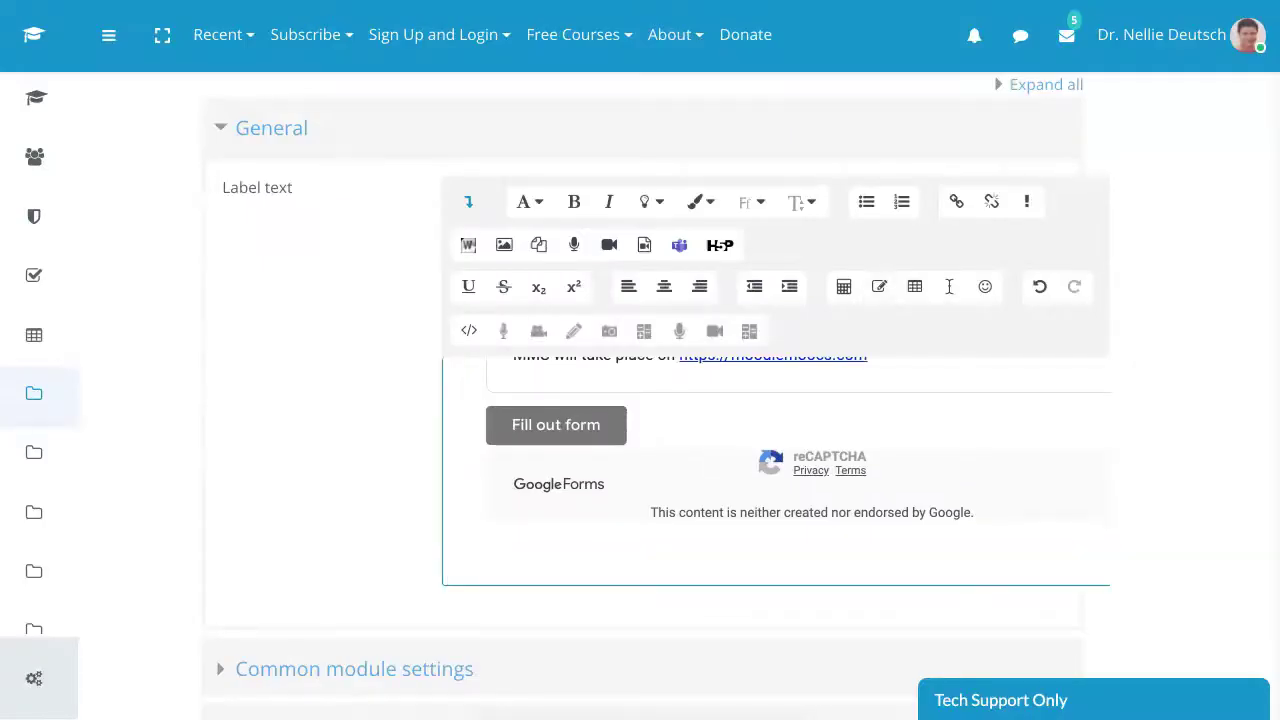
- Save the label and return to the course
scroll(640, 400, "down", 3)
scroll(640, 400, "down", 3)
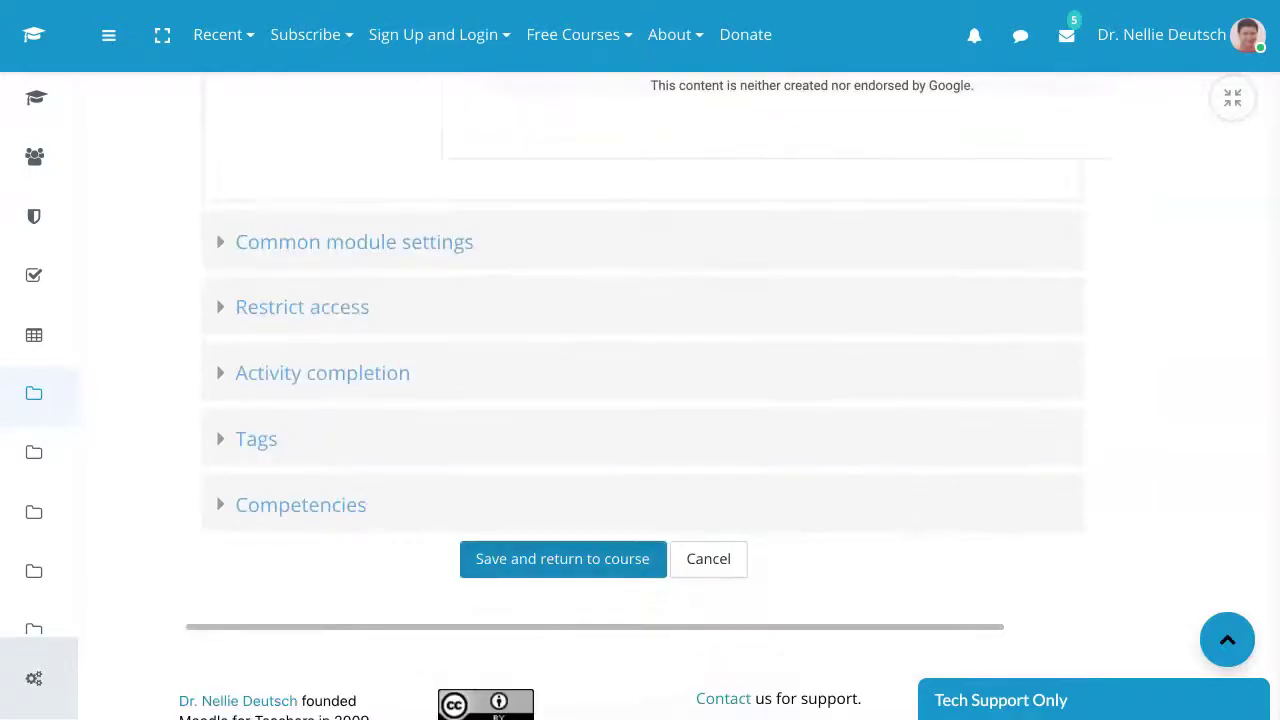
left_click(563, 557)
- Check how the embedded form displays on the course page, glance at the course administration options and reload the course
scroll(640, 400, "down", 4)
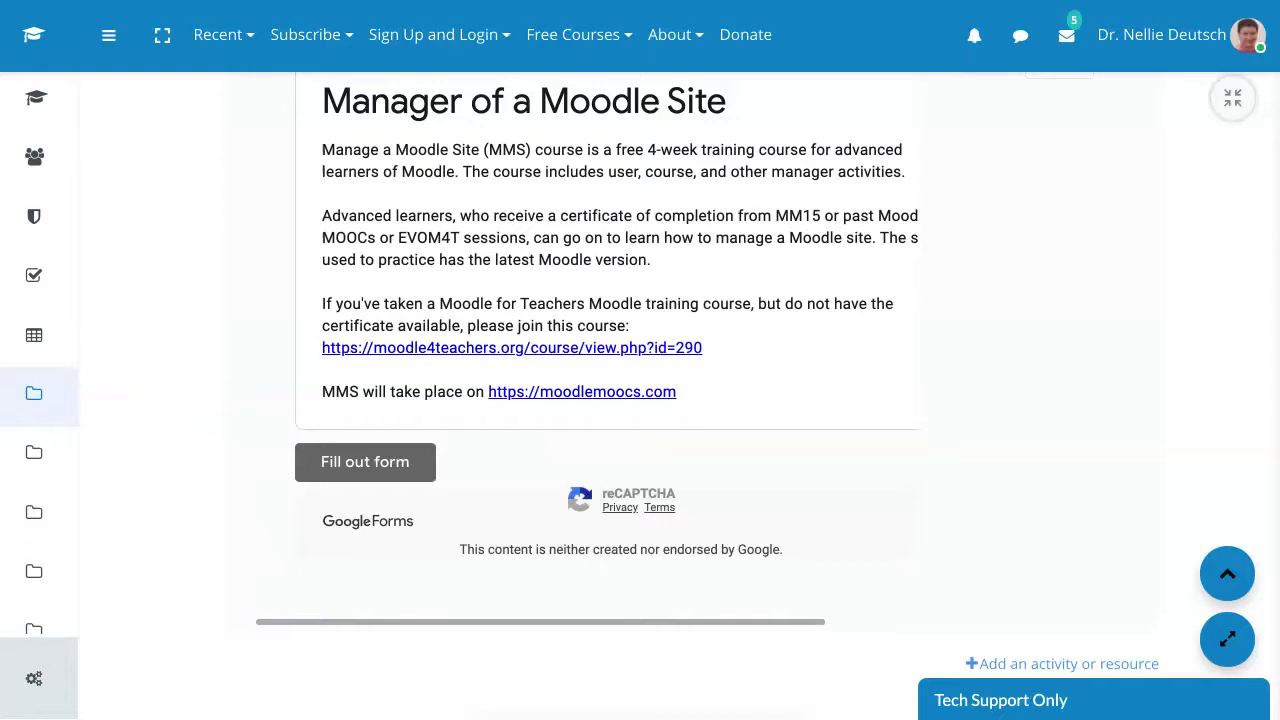
scroll(640, 360, "up", 5)
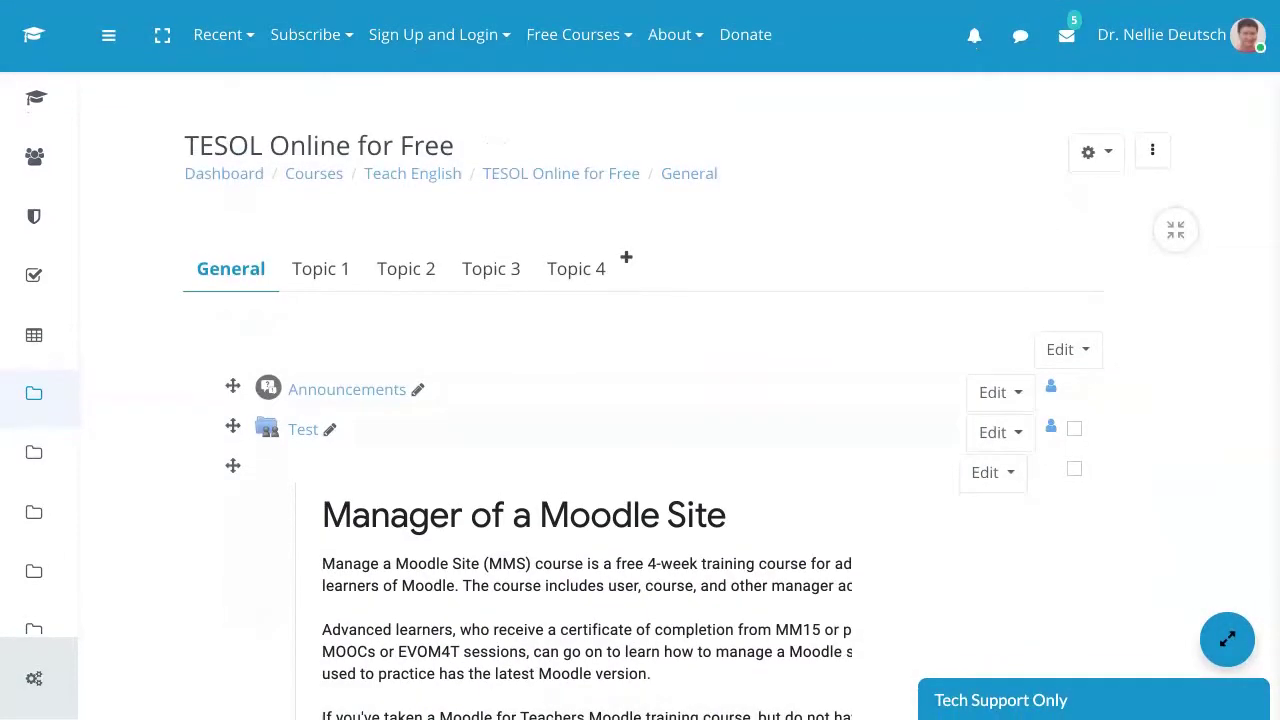
left_click(1096, 152)
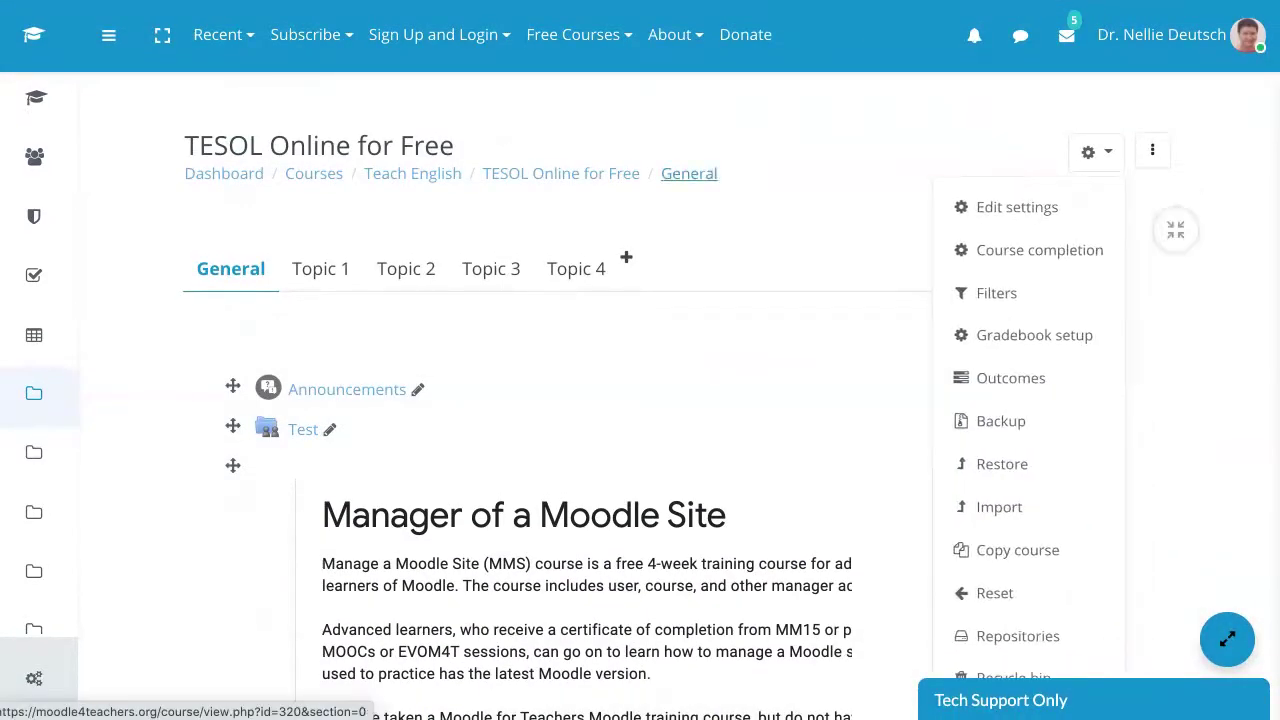
left_click(560, 173)
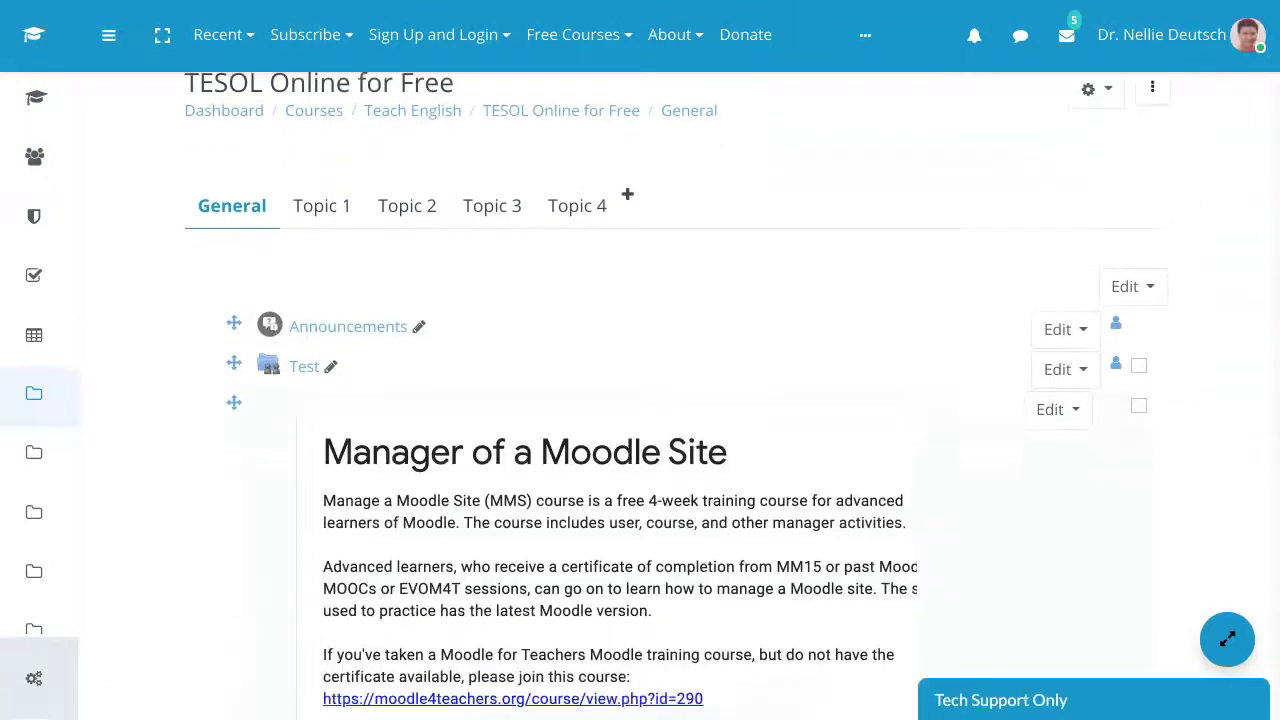
- Add a new Forum activity to the General section beneath the embedded form
scroll(640, 400, "down", 6)
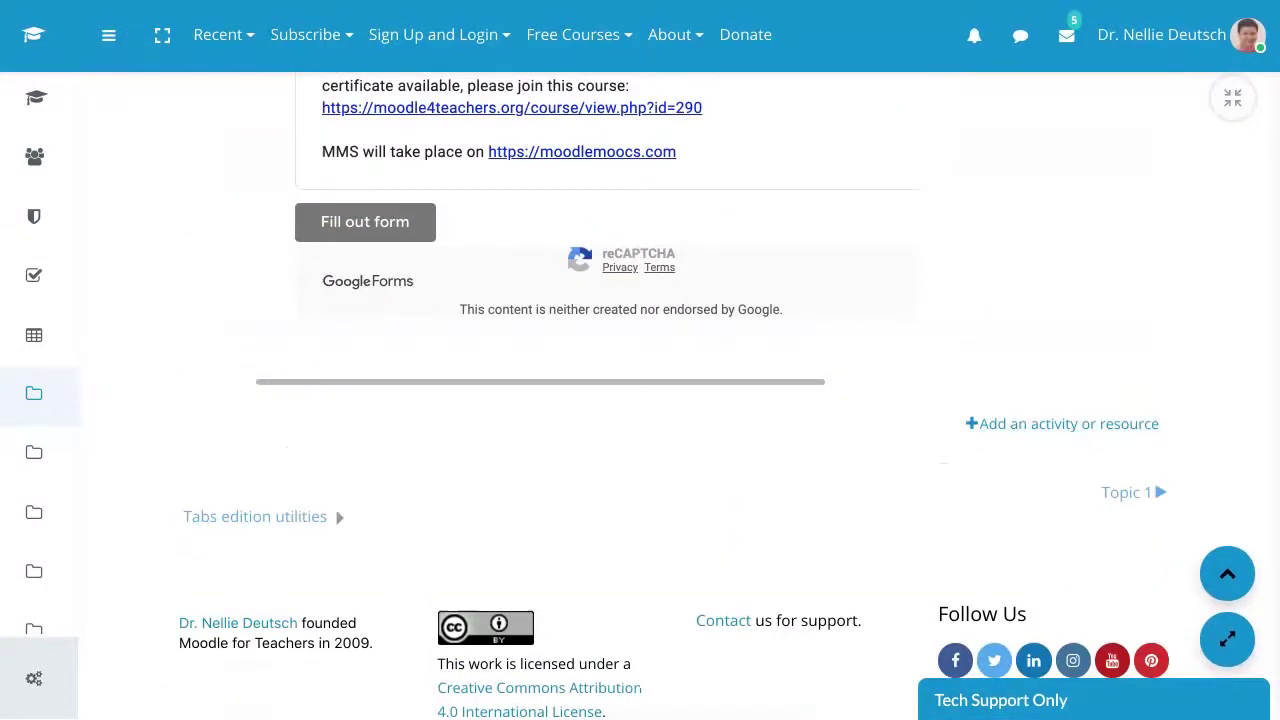
left_click(1062, 423)
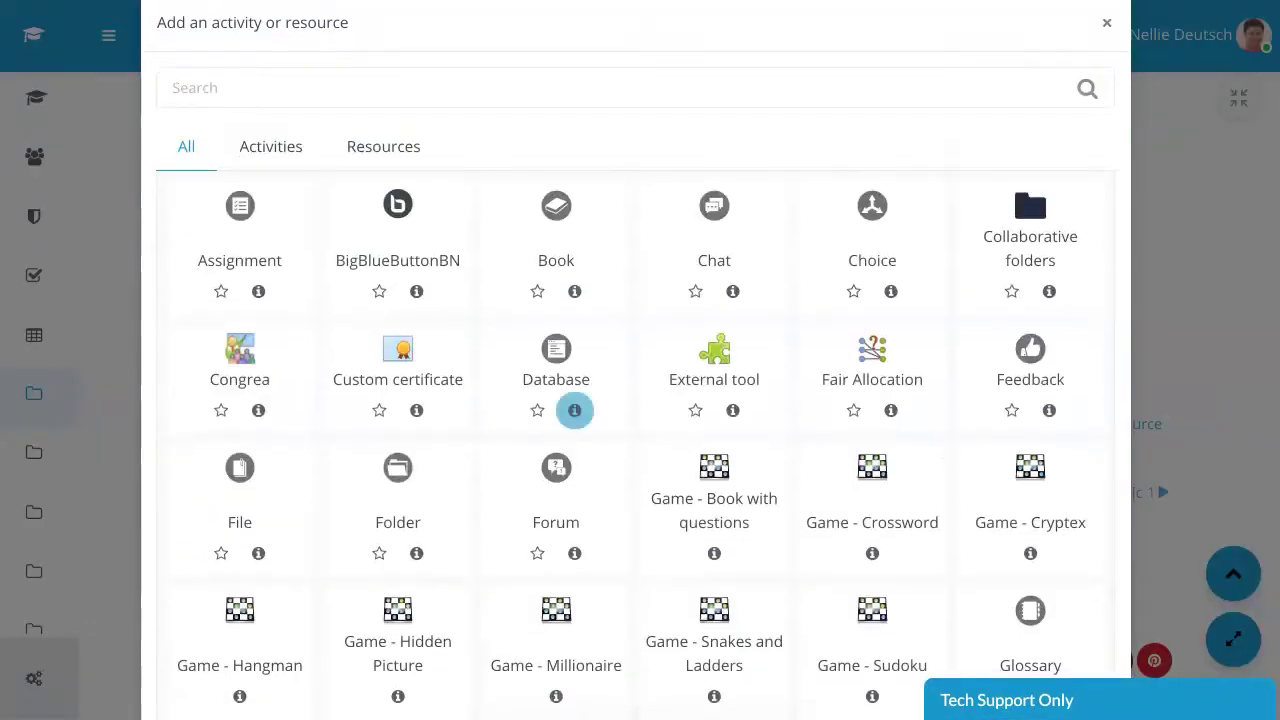
scroll(575, 410, "down", 3)
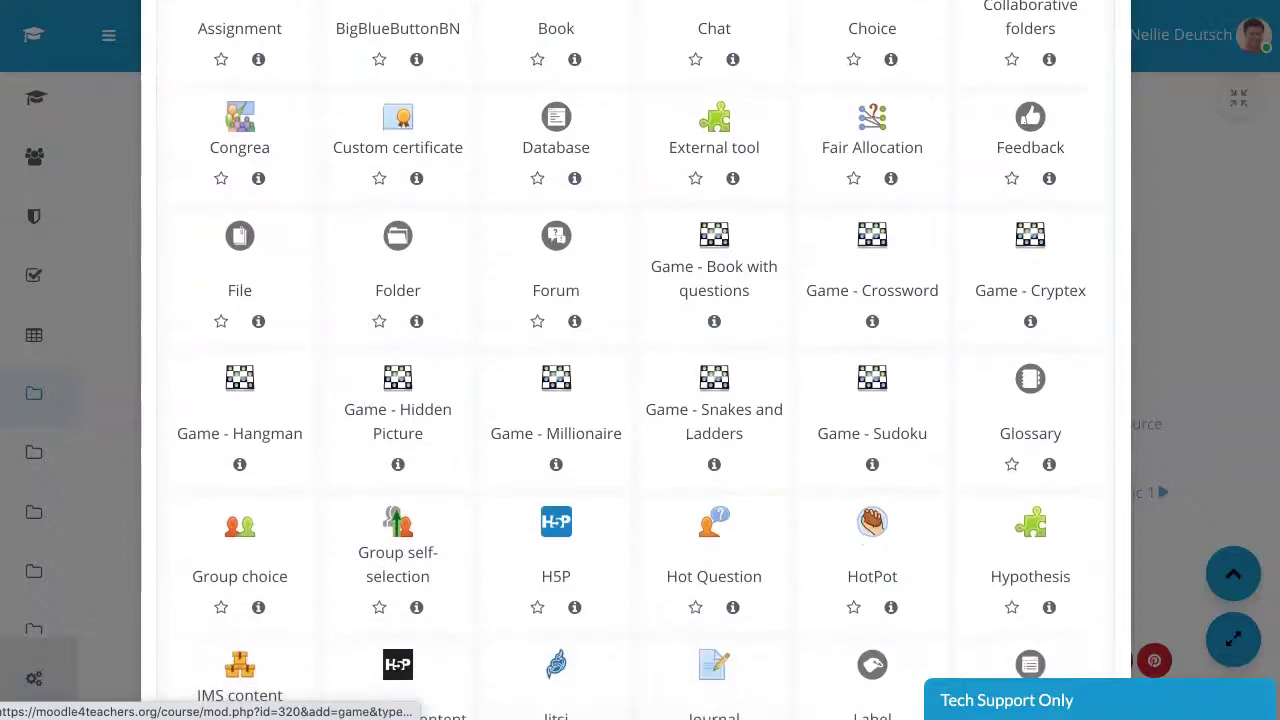
scroll(635, 360, "down", 1)
scroll(556, 400, "down", 1)
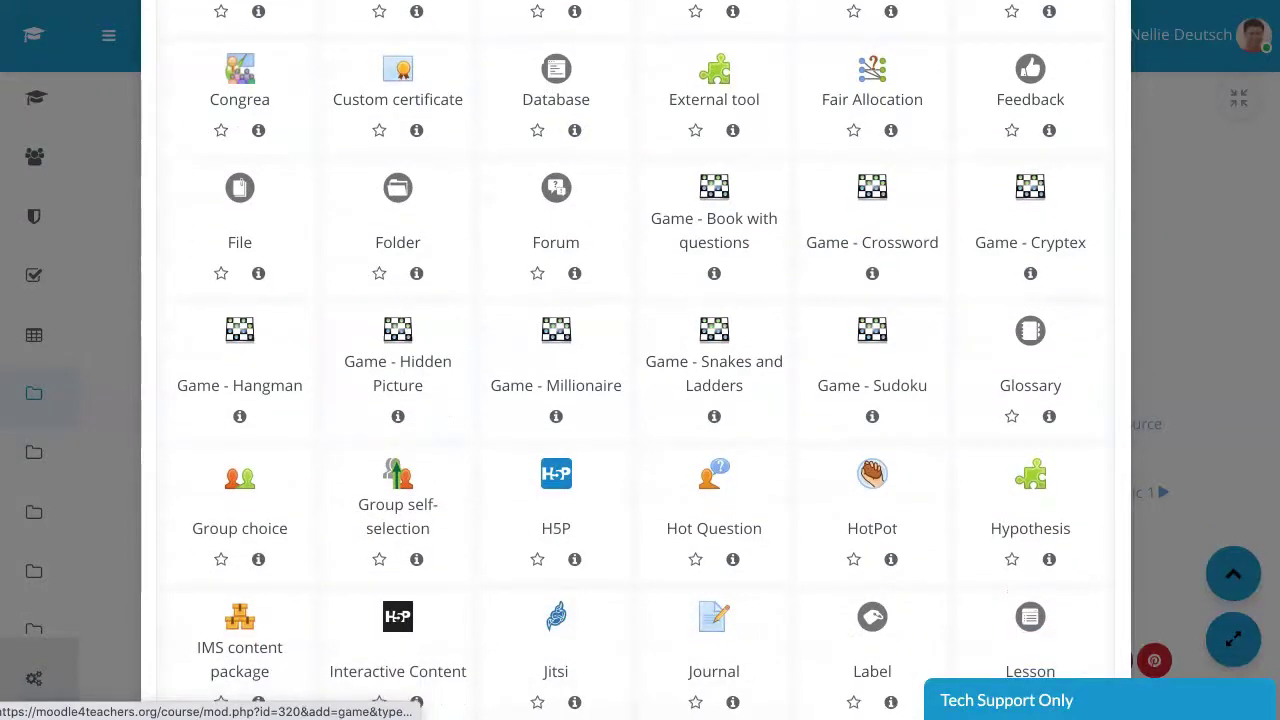
scroll(556, 385, "up", 1)
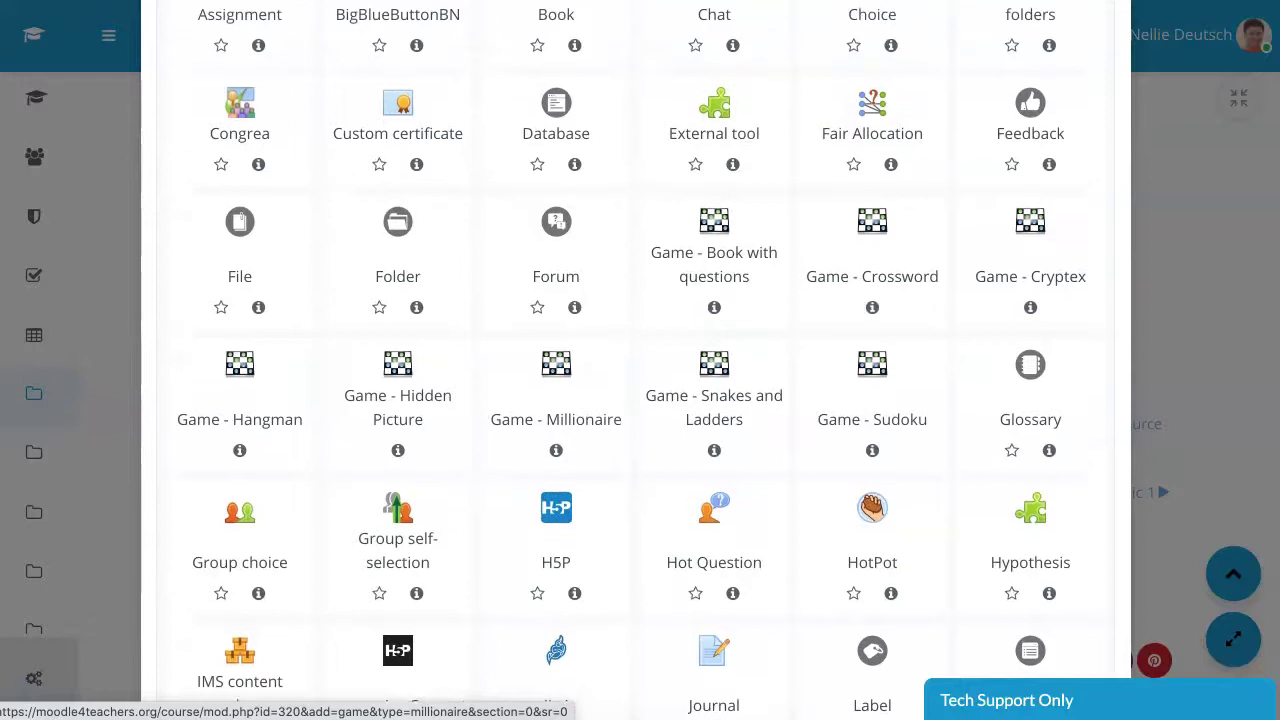
left_click(556, 298)
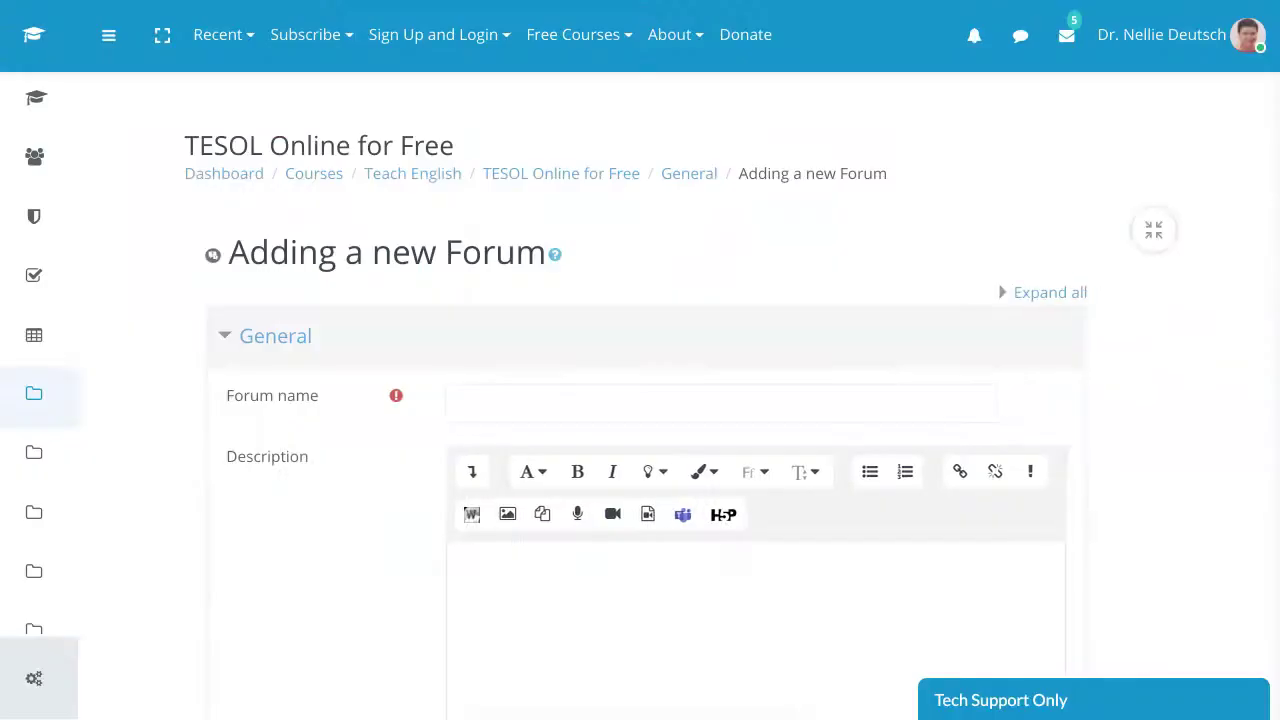
- Name the new forum "EGFwUF"
left_click(461, 403)
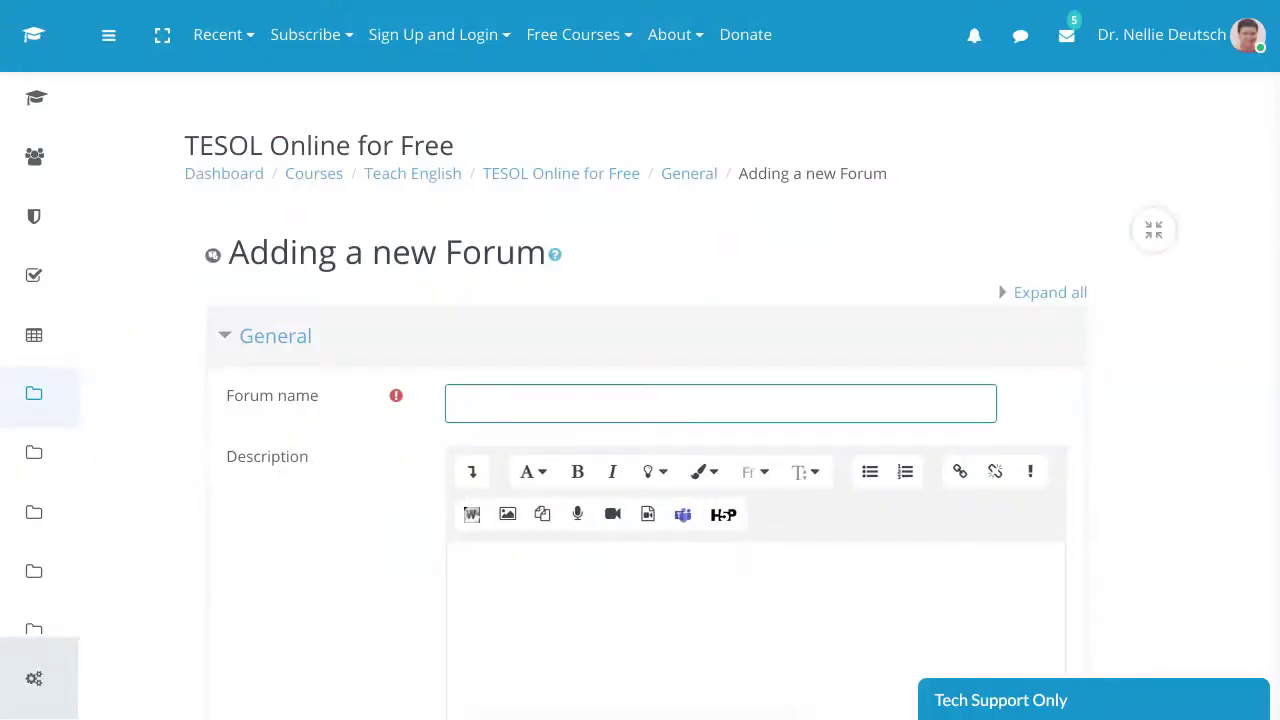
type("EGFwUF")
- Replace the forum description's HTML source with the Google Form's iframe embed code, 700 wide by 520 high, and return to the visual view
scroll(640, 400, "down", 3)
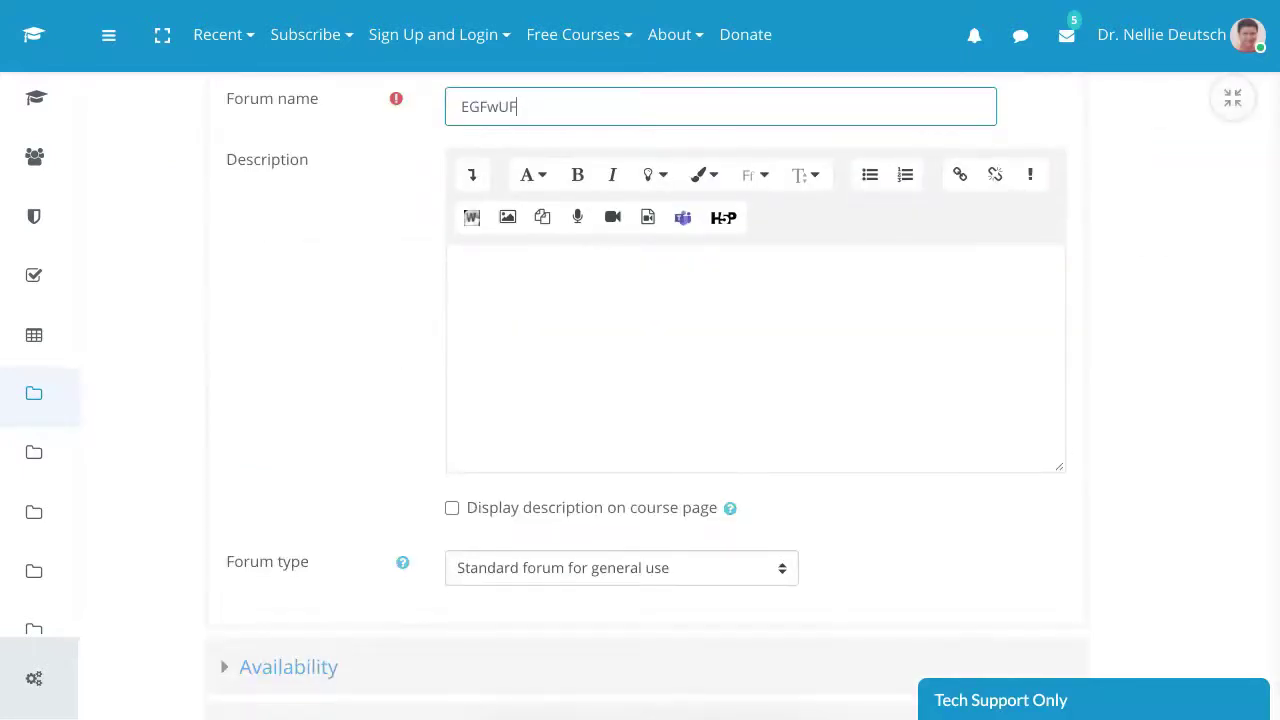
key("Tab")
key("Return")
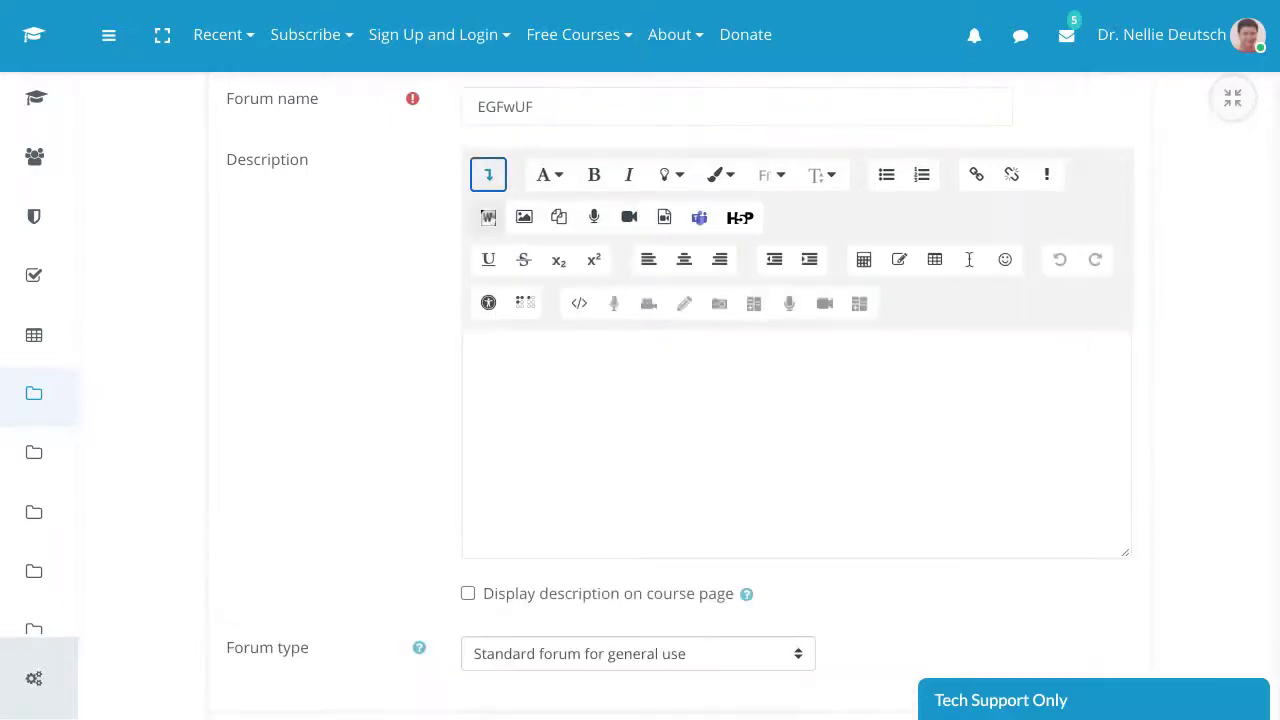
left_click(579, 303)
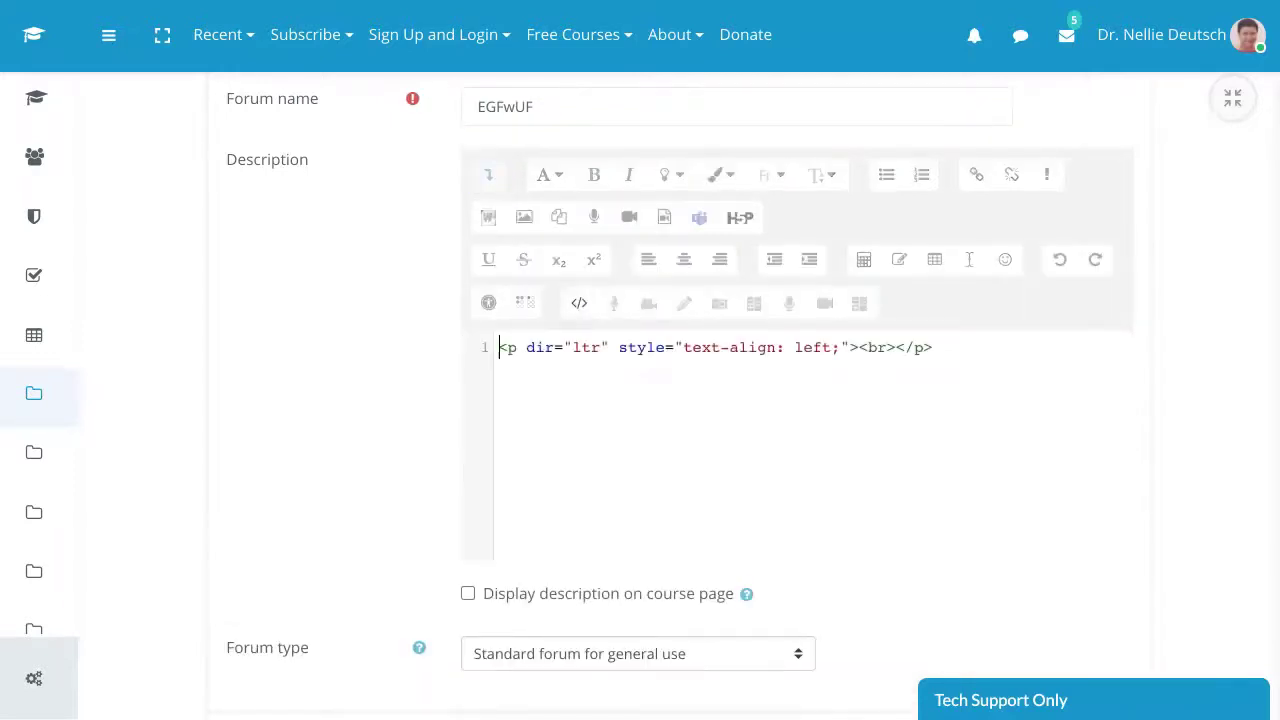
left_click_drag(933, 347, 628, 347)
key("ctrl+a")
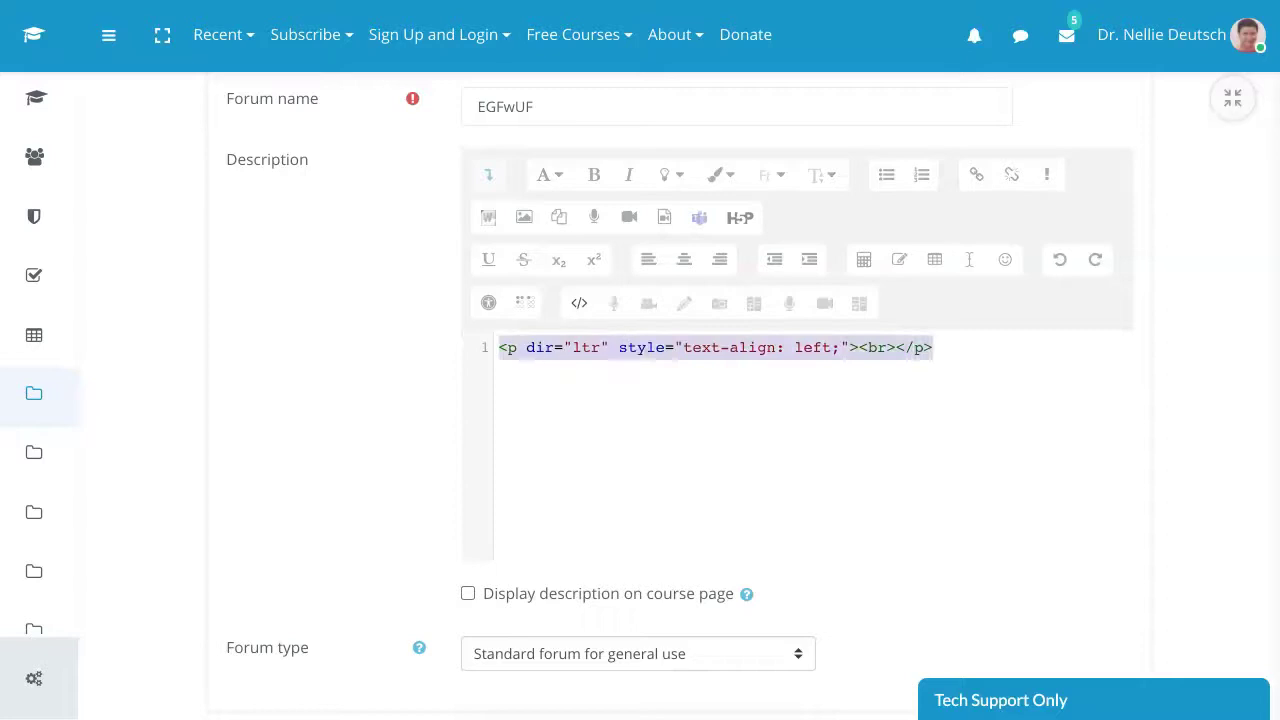
type("<iframe src=\"https://docs.google.com/forms/d/e/1FAIpQLSecEtyPmp3Pd52aUkG9UVKoM1CzRurvhtsEFqqcucy2u1npMg/viewform?embedded=true\" width=\"700\" height=\"520\" frameborder=\"0\" marginheight=\"0\" marginwidth=\"0\">Loading…</iframe>")
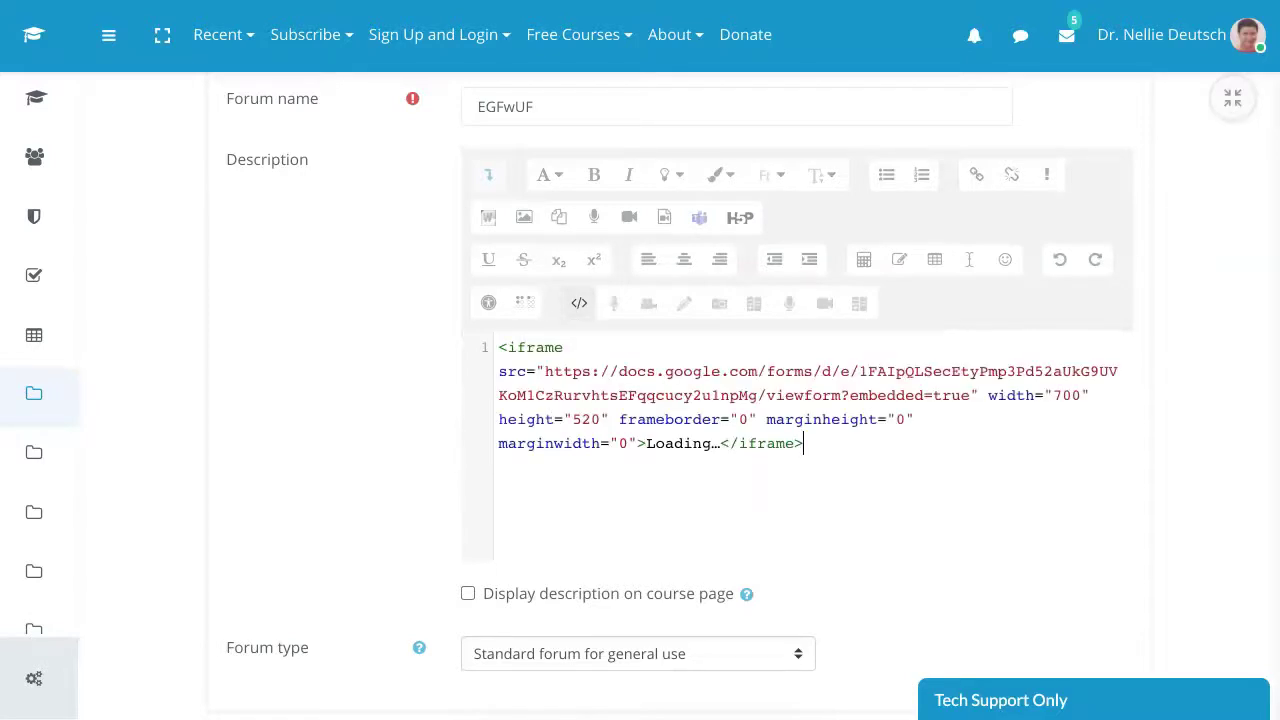
left_click(579, 302)
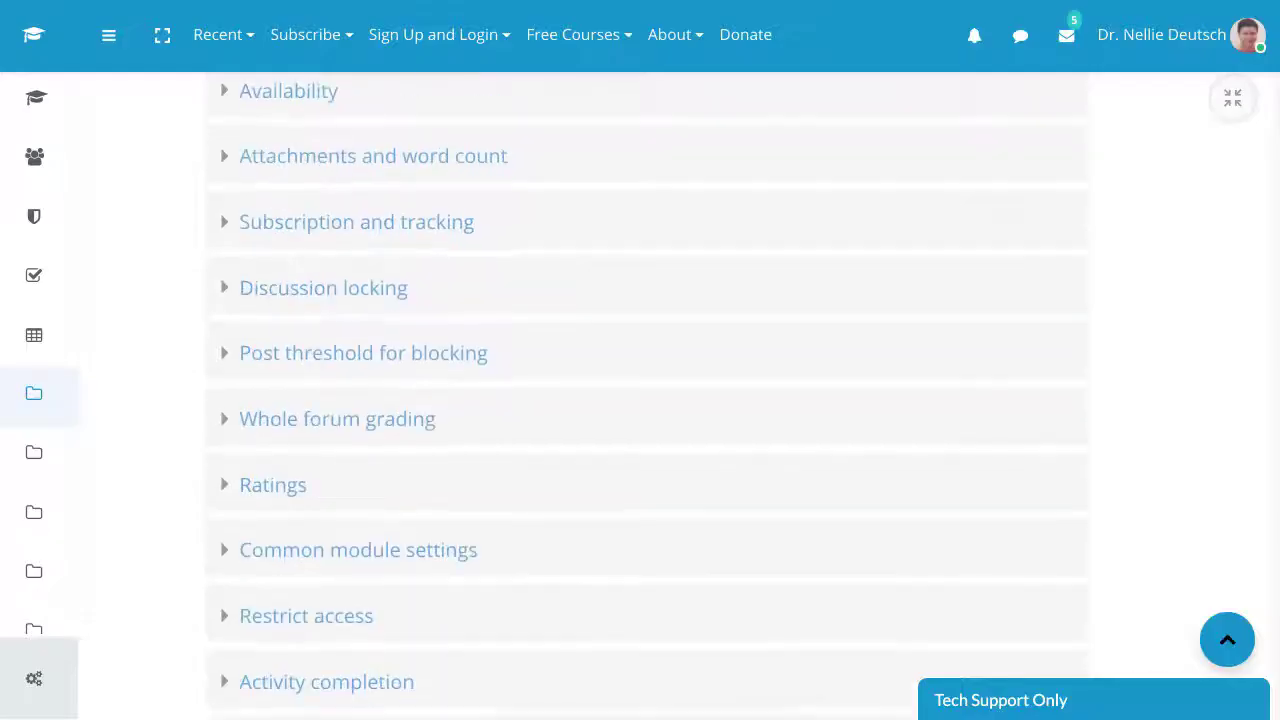
- Turn on displaying the description on the course page, then save the forum and return to the course
scroll(640, 400, "up", 3)
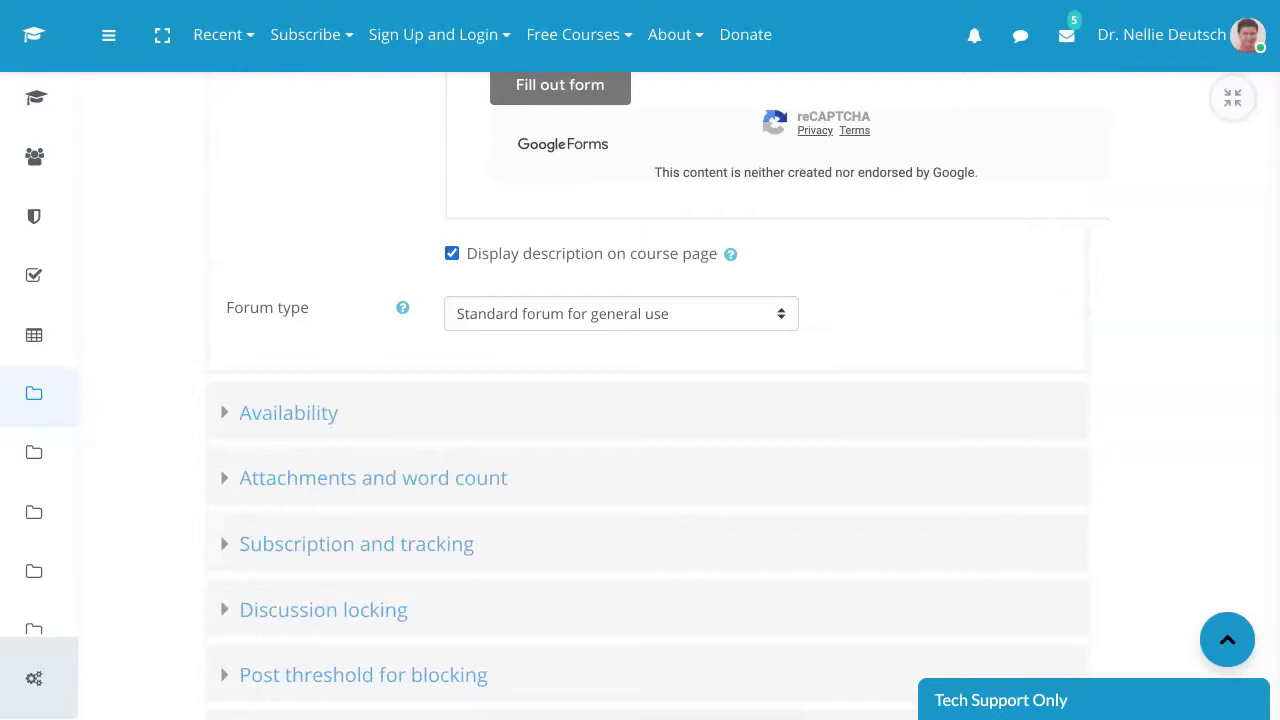
scroll(640, 400, "down", 8)
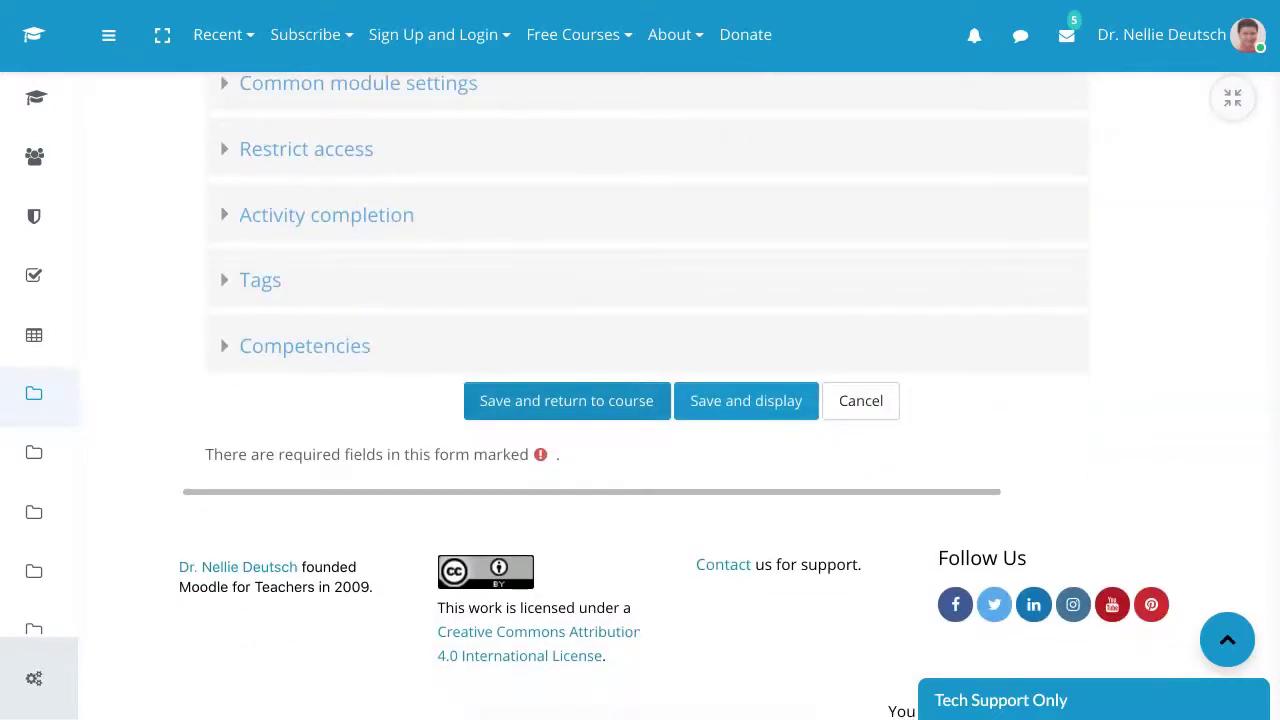
left_click(566, 400)
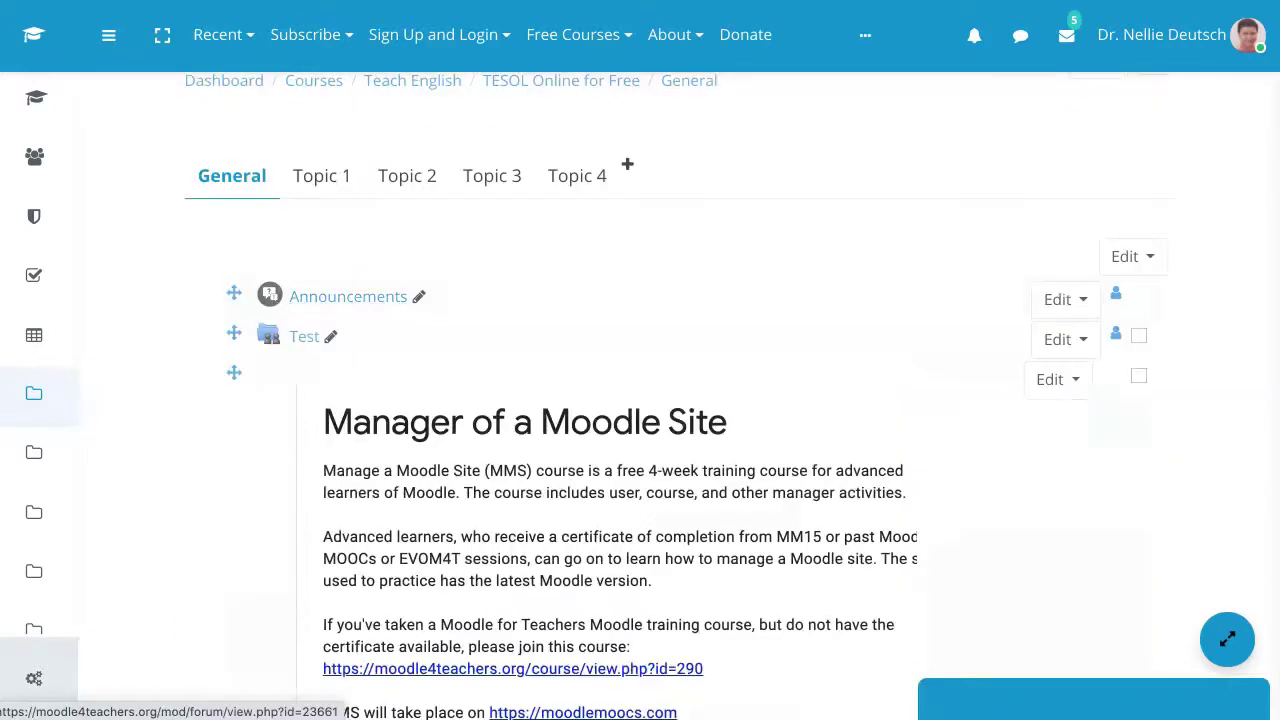
- Examine how the form embedded in the EGFwUF forum description displays on the course page, reloading the course once
scroll(640, 400, "down", 7)
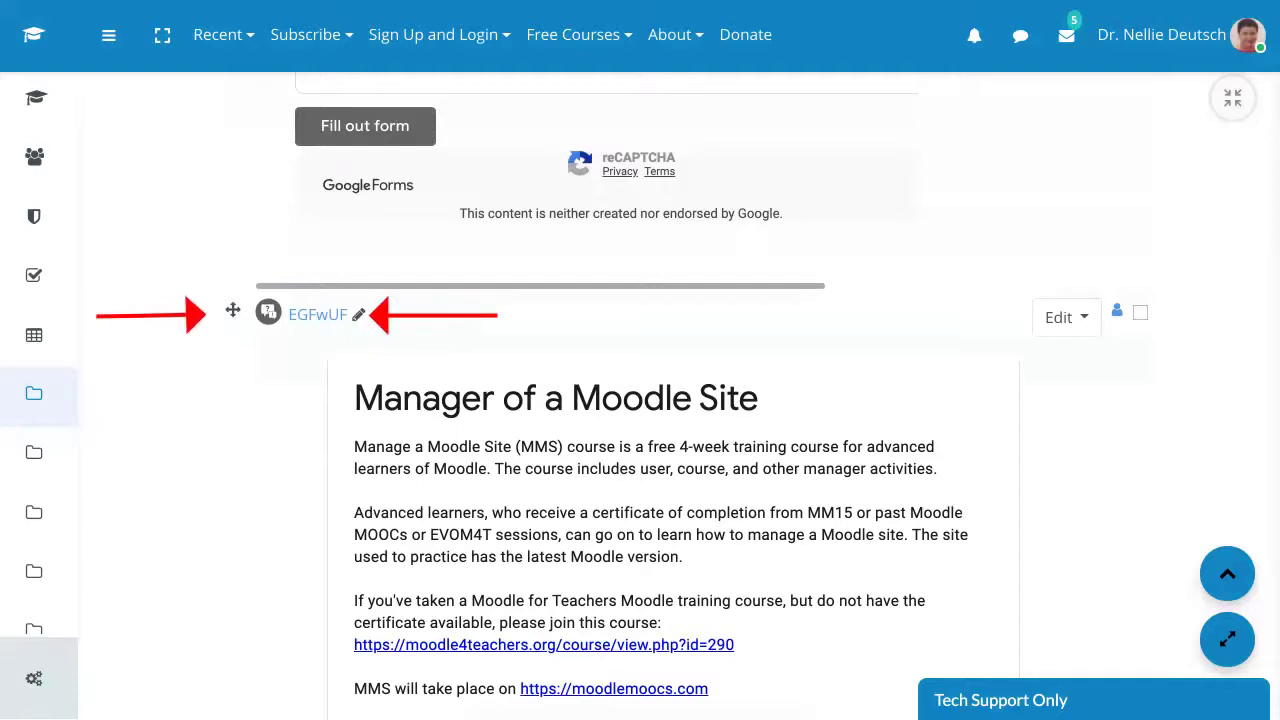
scroll(674, 400, "down", 5)
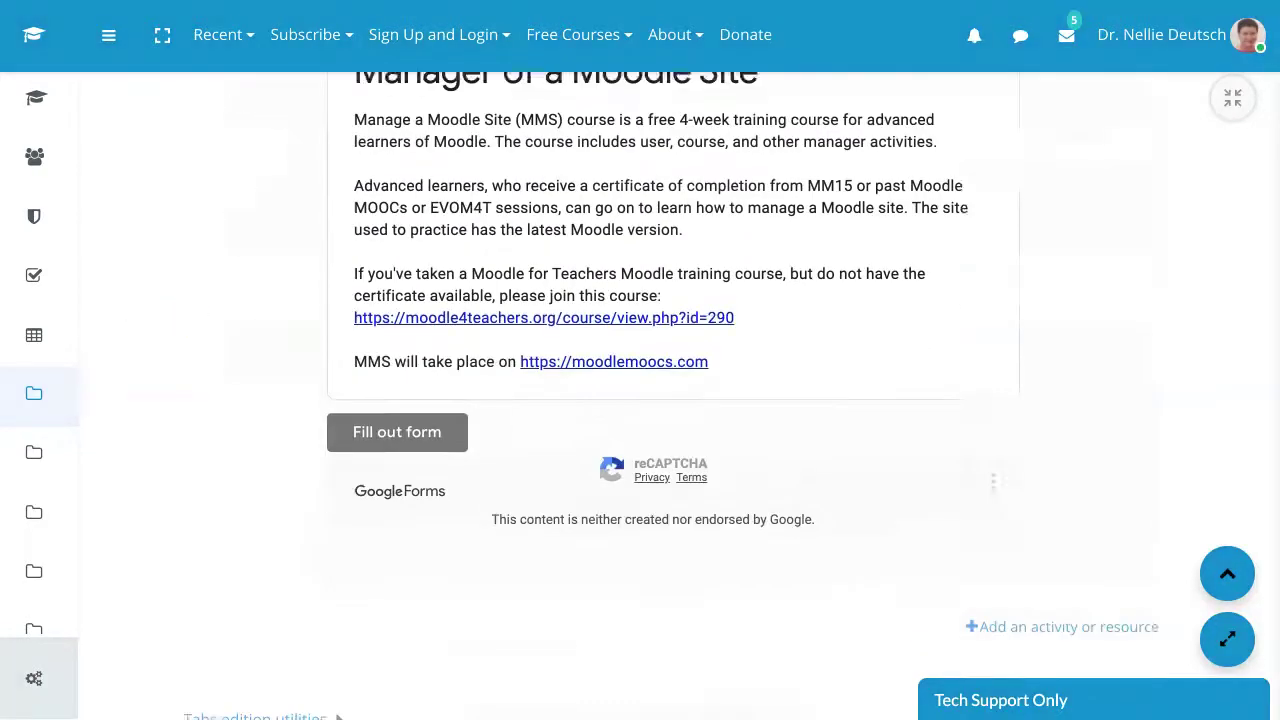
scroll(674, 400, "up", 1)
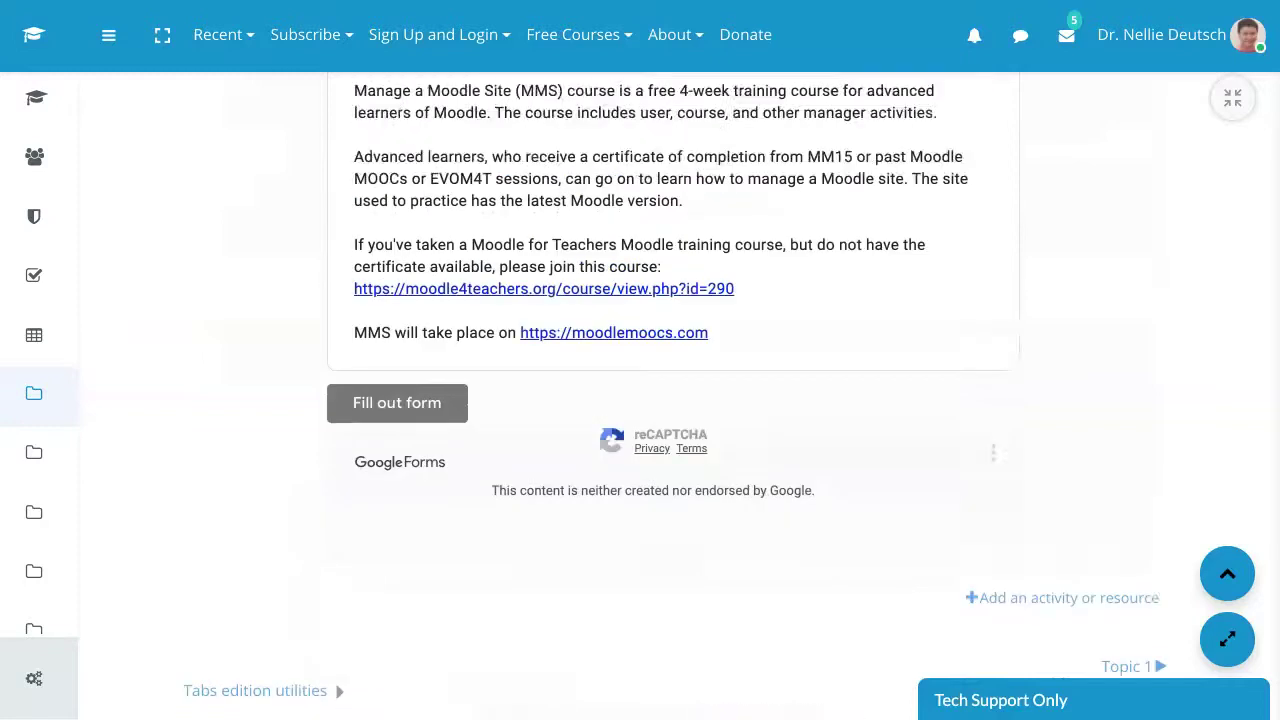
scroll(674, 400, "down", 3)
scroll(674, 400, "up", 3)
scroll(674, 400, "up", 4)
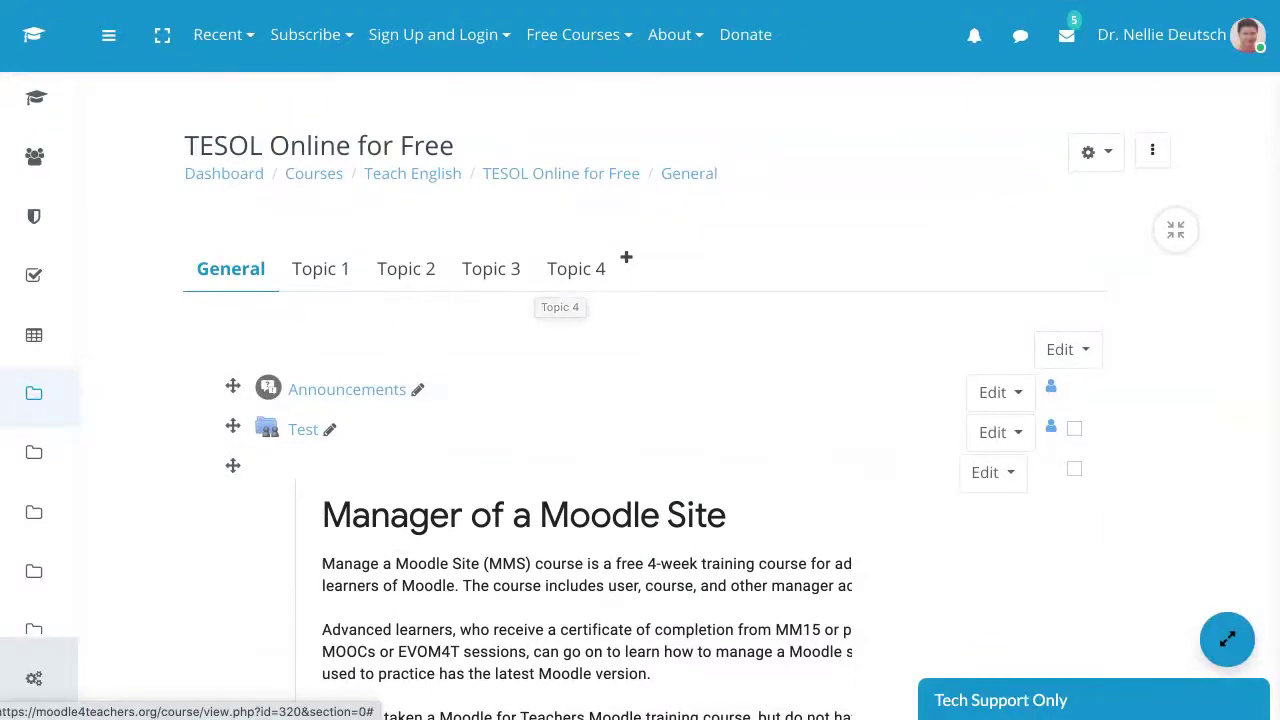
left_click(561, 173)
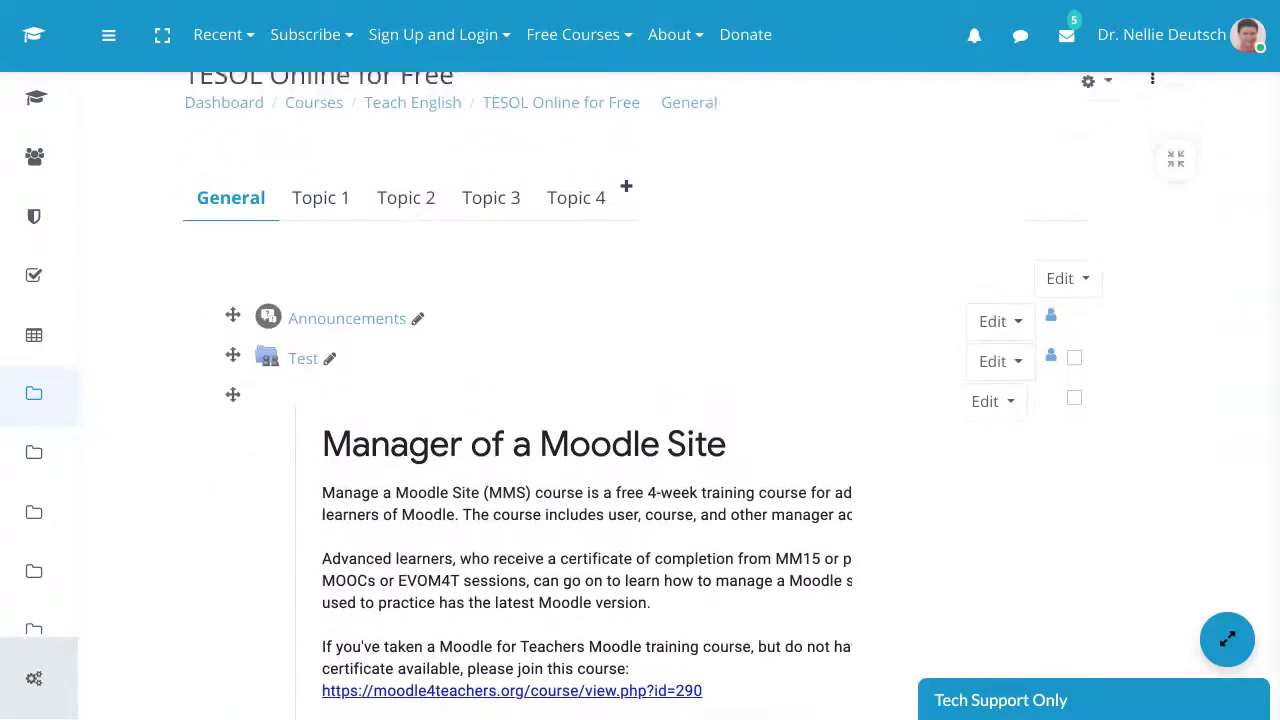
scroll(640, 400, "down", 5)
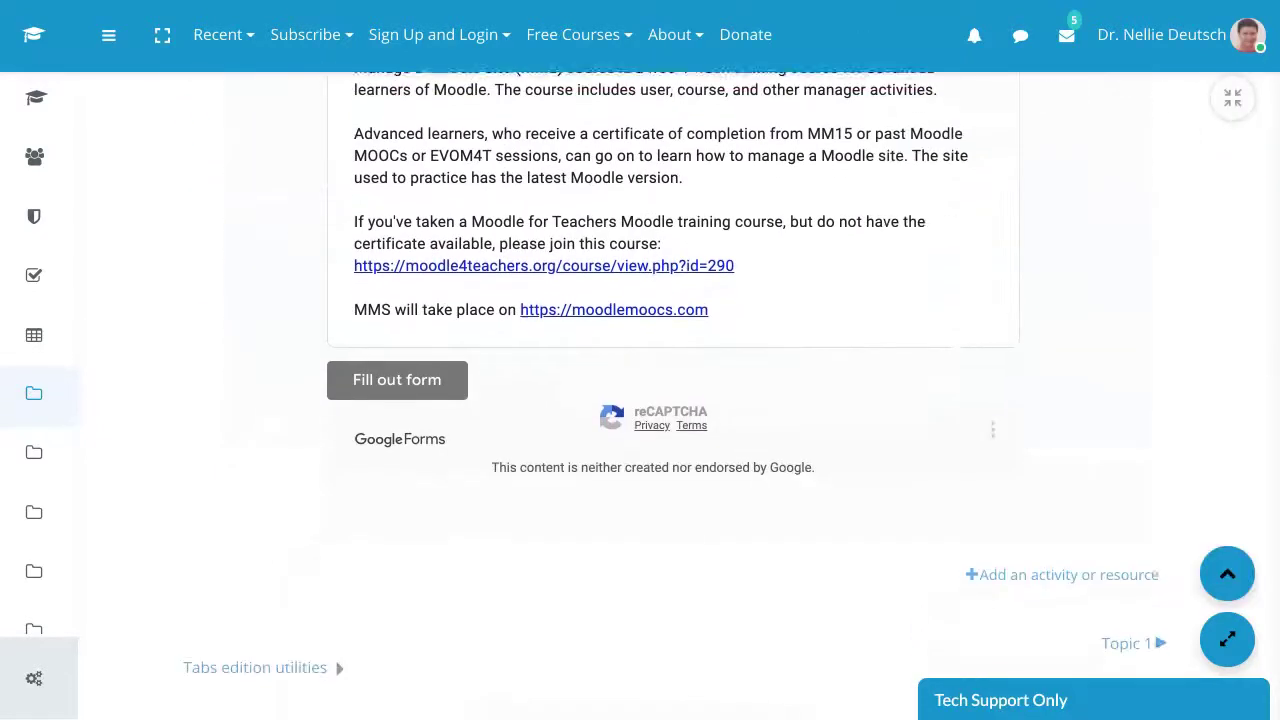
scroll(640, 400, "up", 3)
scroll(318, 286, "up", 1)
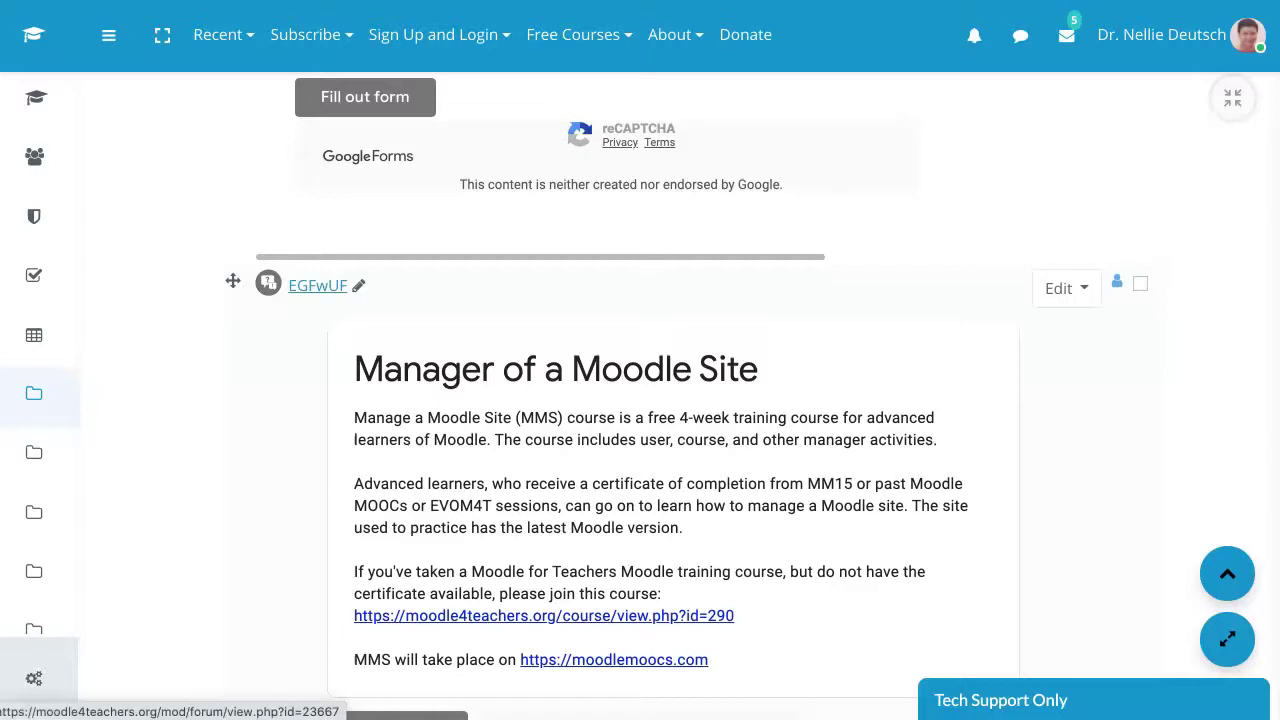
- Open the EGFwUF forum and start a new discussion topic with the subject "Test"
left_click(318, 286)
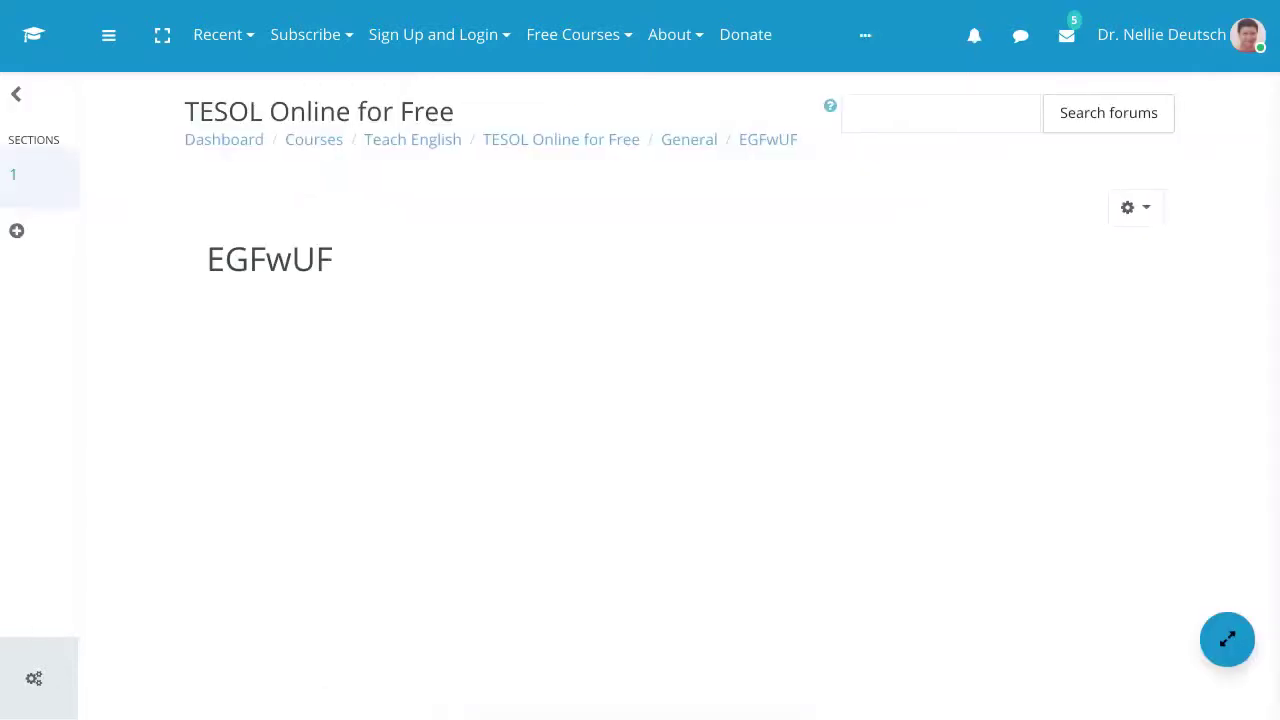
scroll(640, 400, "down", 7)
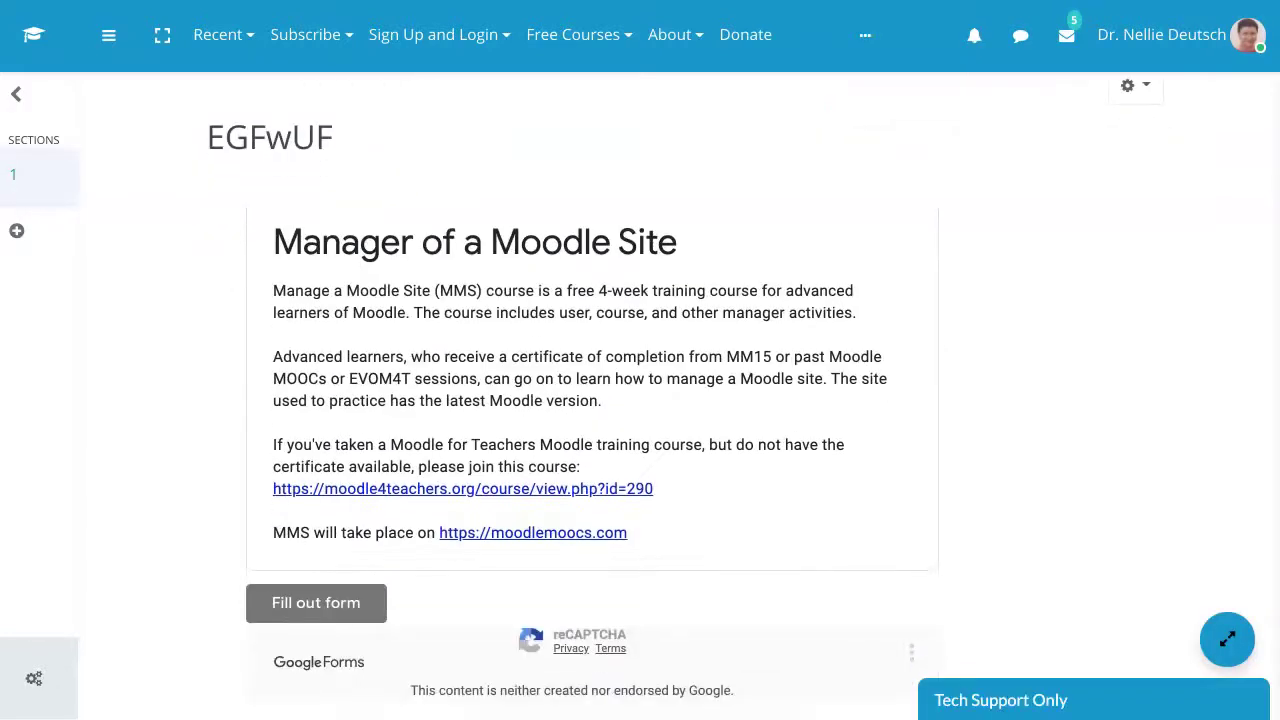
scroll(640, 400, "up", 1)
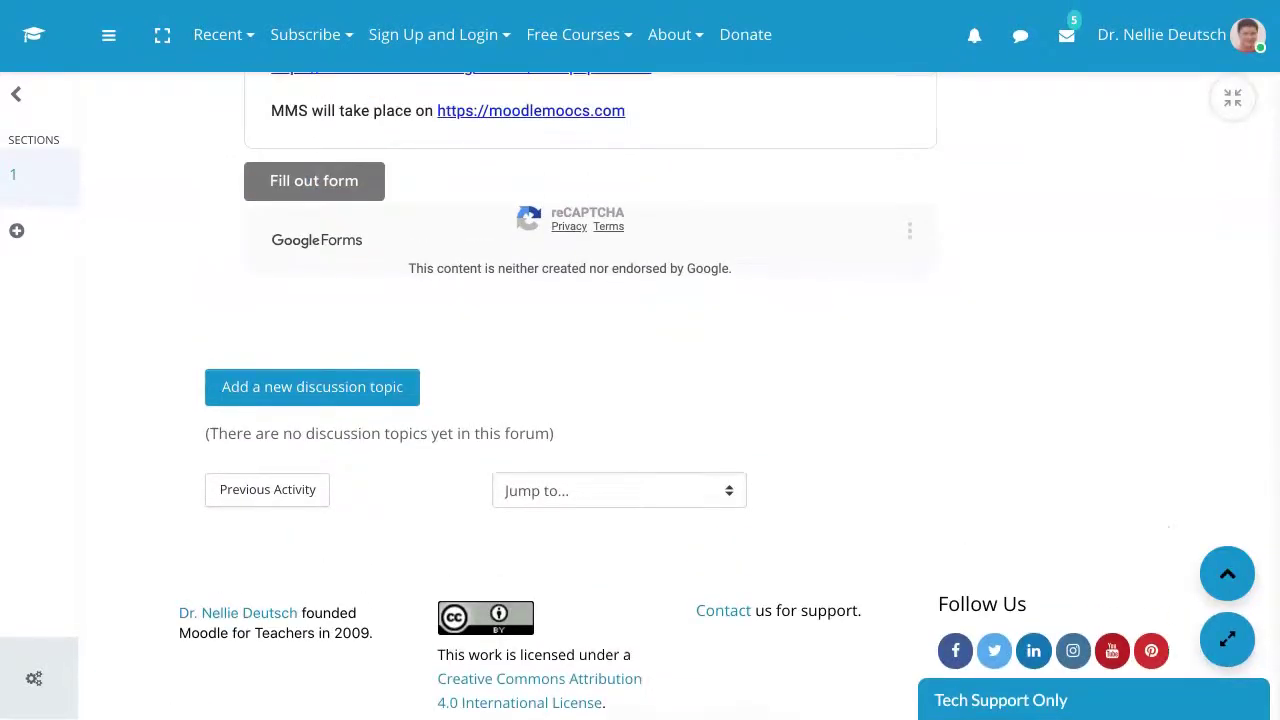
left_click(312, 387)
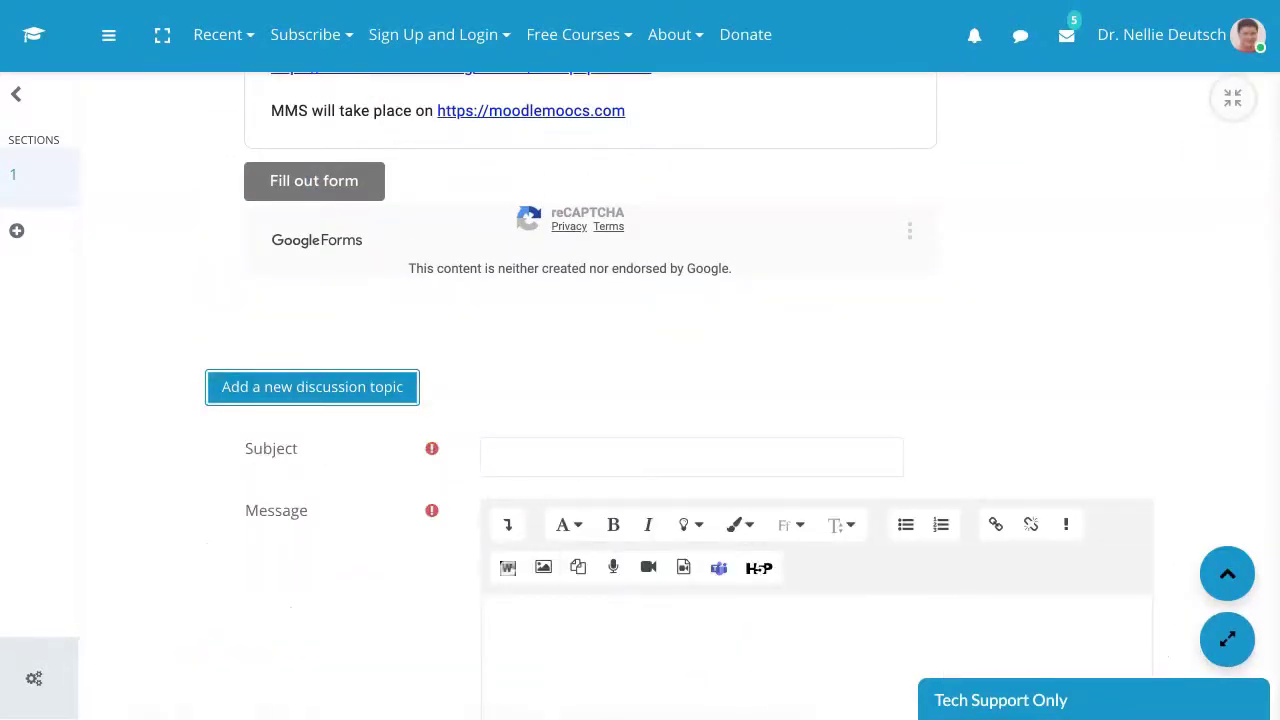
type("Test")
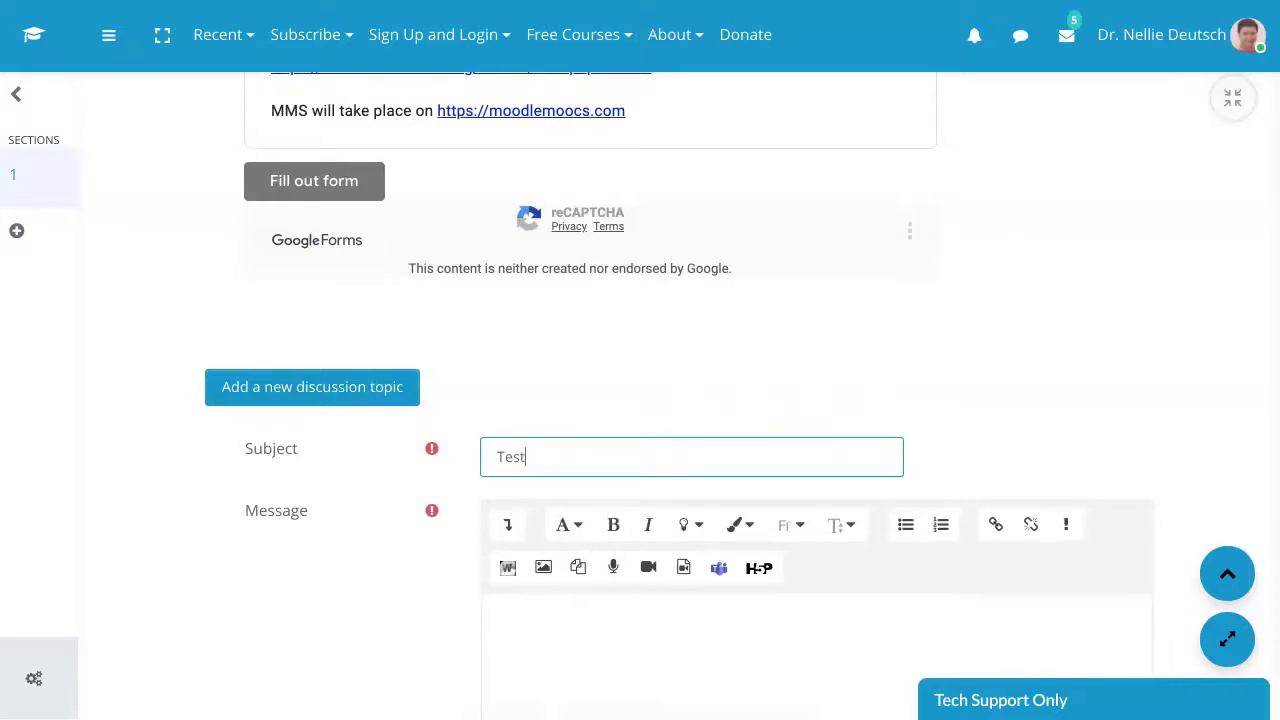
key("Tab")
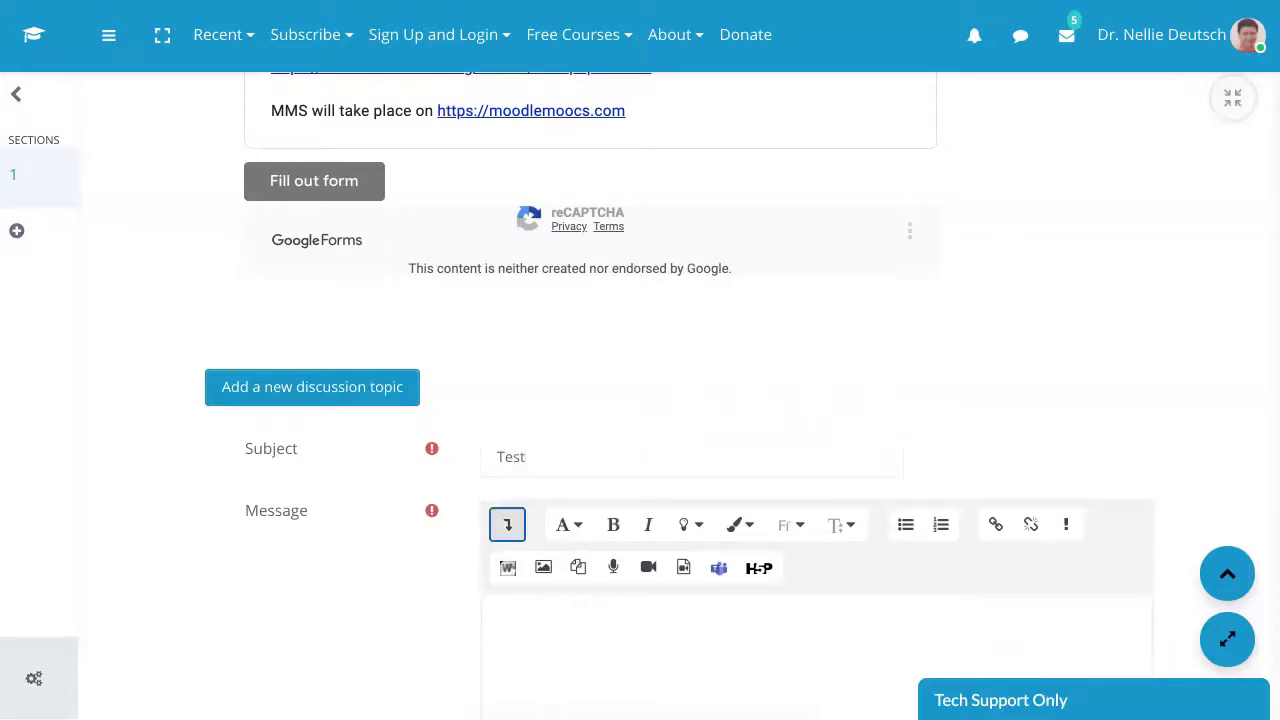
- Replace the message's HTML source with the Google Form's iframe embed code, 700 wide by 520 high, and post the discussion to the forum
key("Return")
scroll(931, 225, "down", 1)
left_click(594, 511)
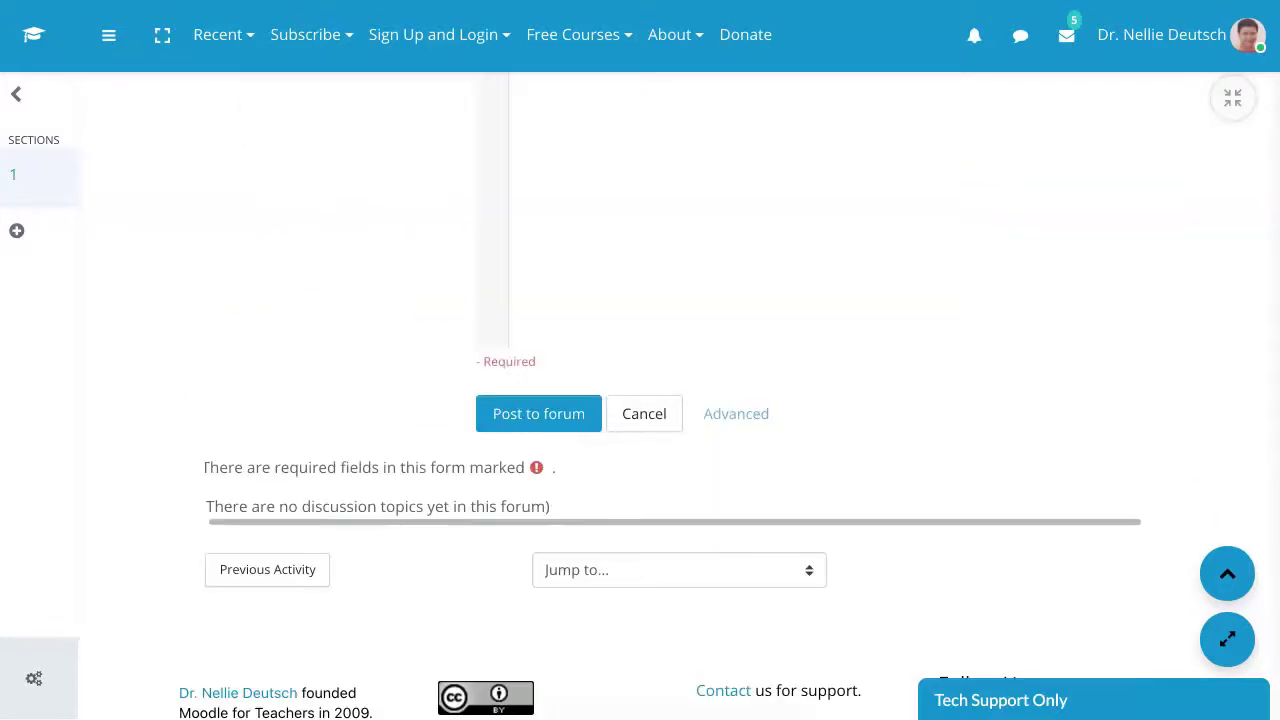
scroll(812, 420, "up", 2)
left_click(768, 419)
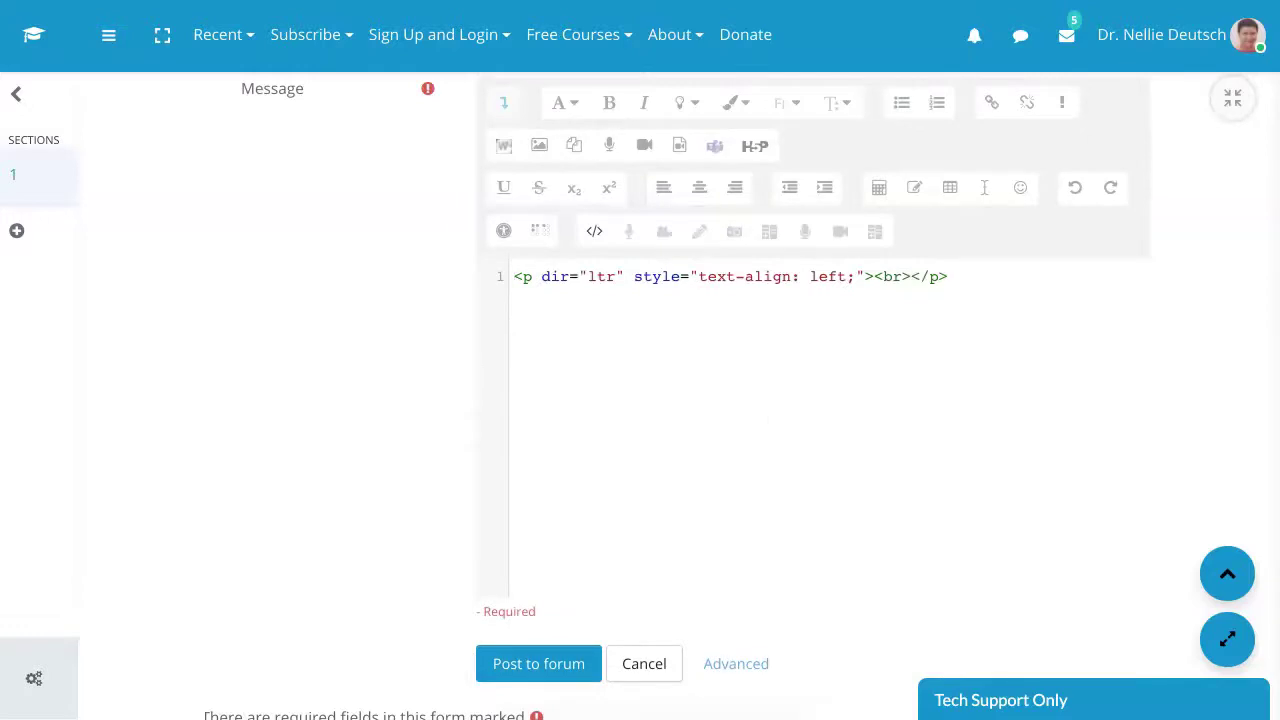
key("super+a")
type("<iframe src=\"https://docs.google.com/forms/d/e/1FAIpQLSecEtyPmp3Pd52aUkG9UVKoM1CzRurvhtsEFqqcucy2u1npMg/viewform?embedded=true\" width=\"700\" height=\"520\" frameborder=\"0\" marginheight=\"0\" marginwidth=\"0\">Loading…</iframe>")
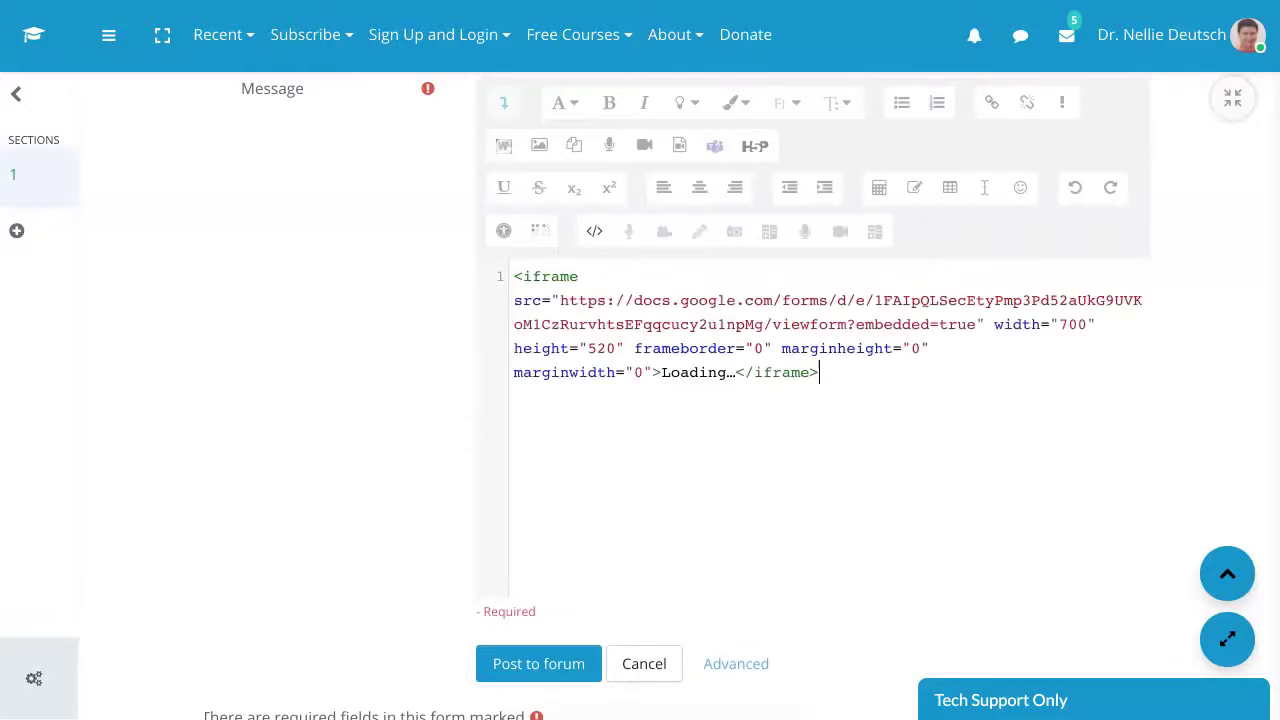
left_click(594, 231)
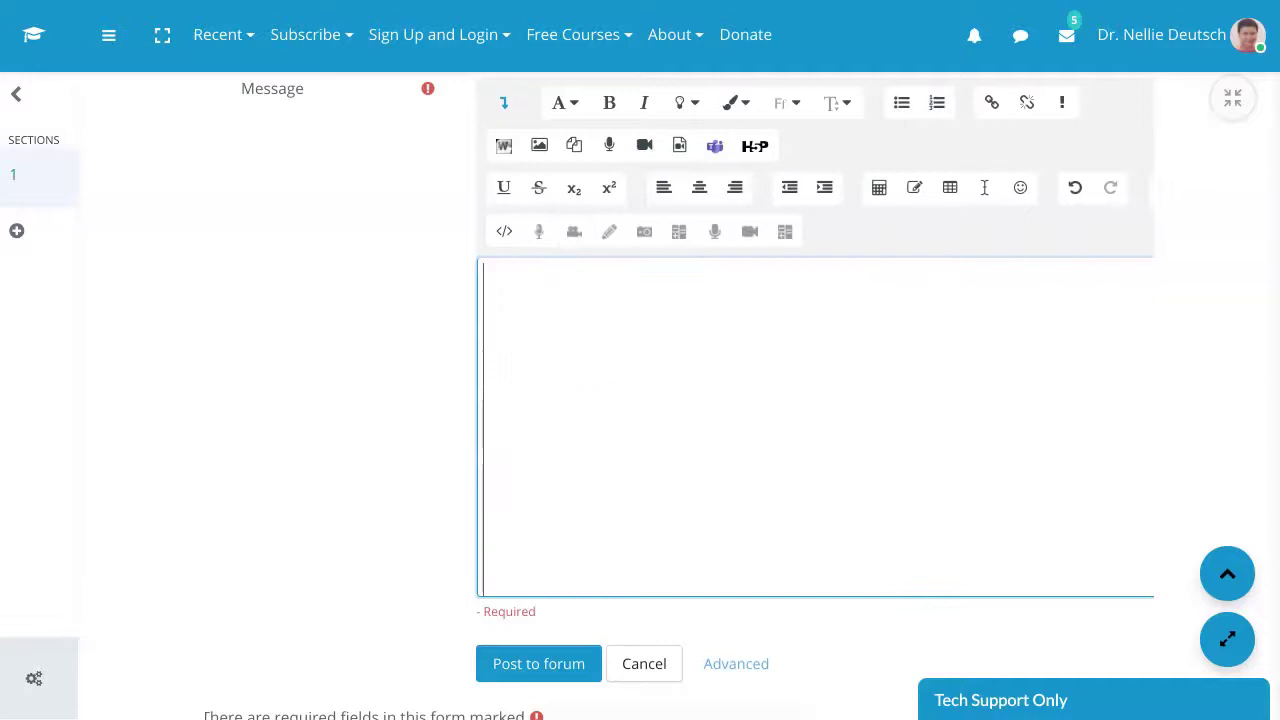
scroll(815, 430, "down", 5)
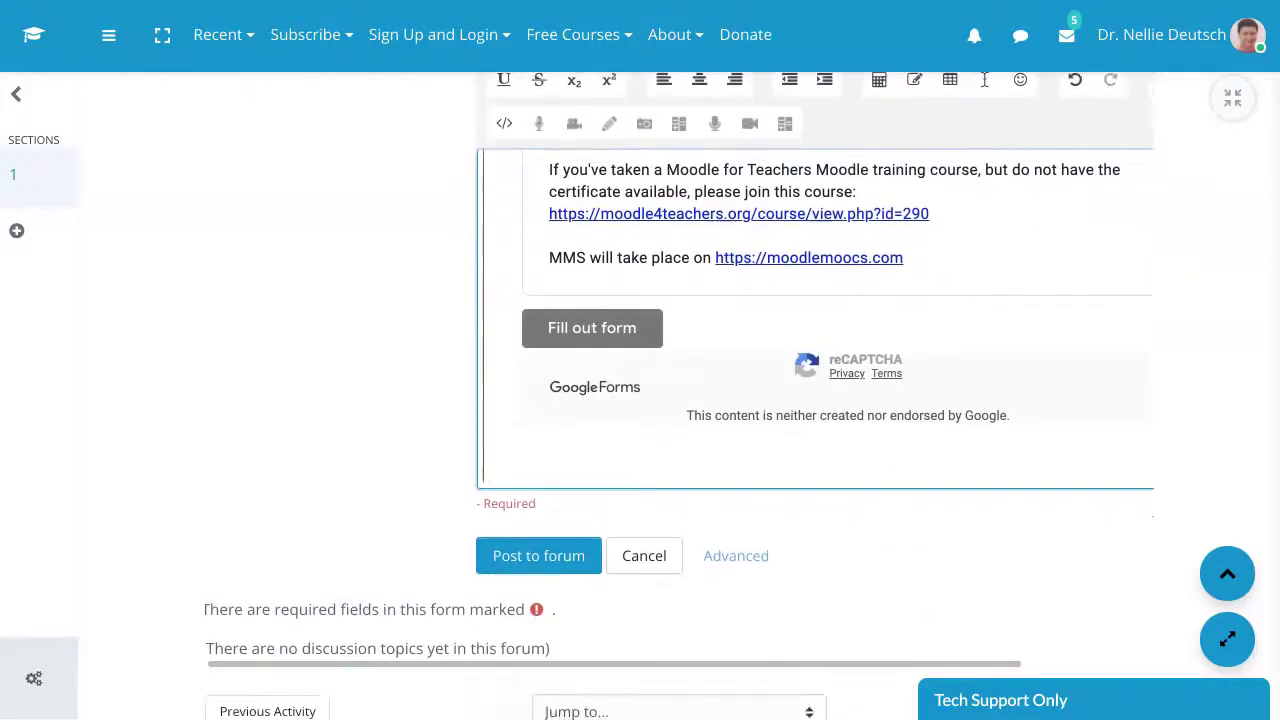
left_click(538, 555)
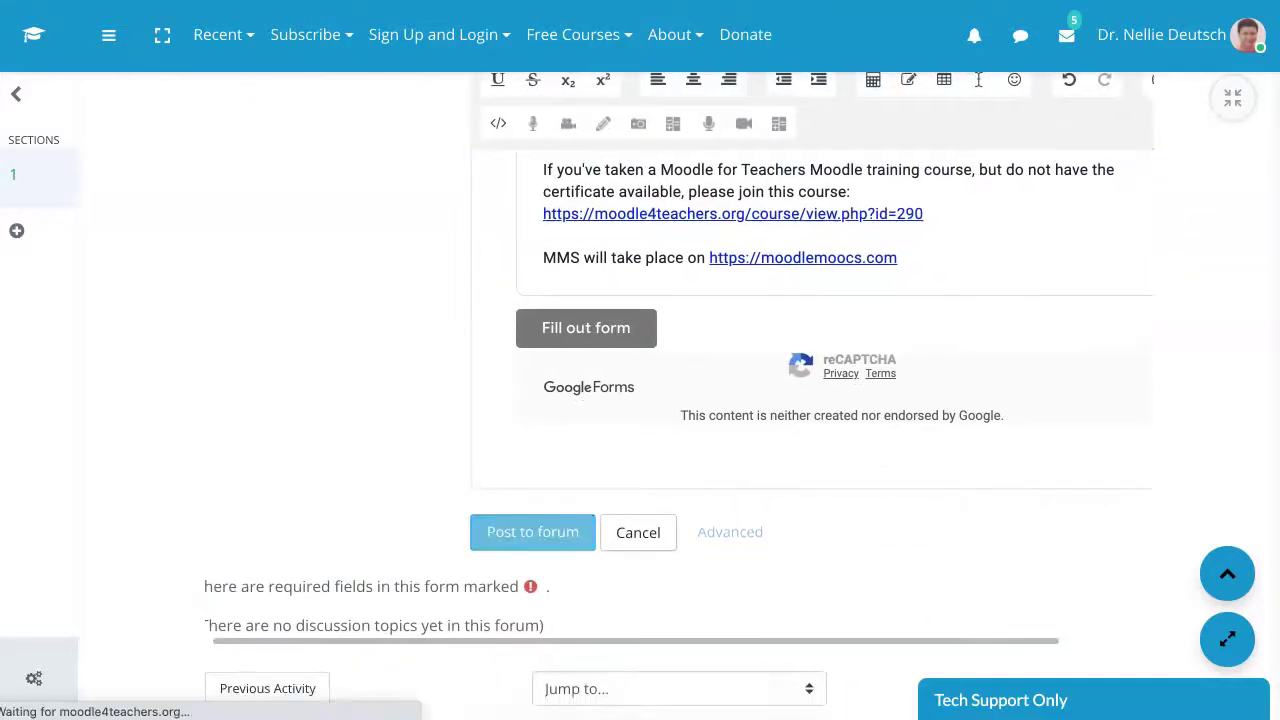
- Open the Test discussion and check how the embedded form displays in the post
scroll(590, 400, "down", 2)
scroll(640, 400, "down", 2)
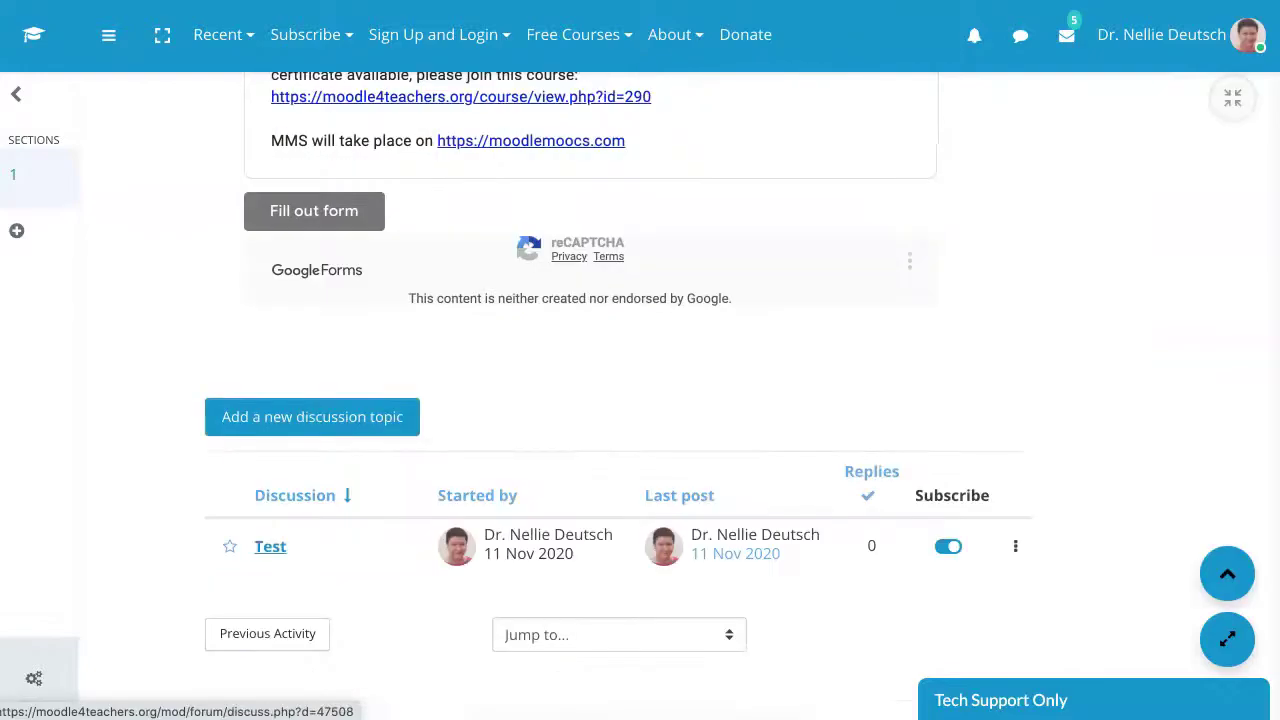
left_click(270, 546)
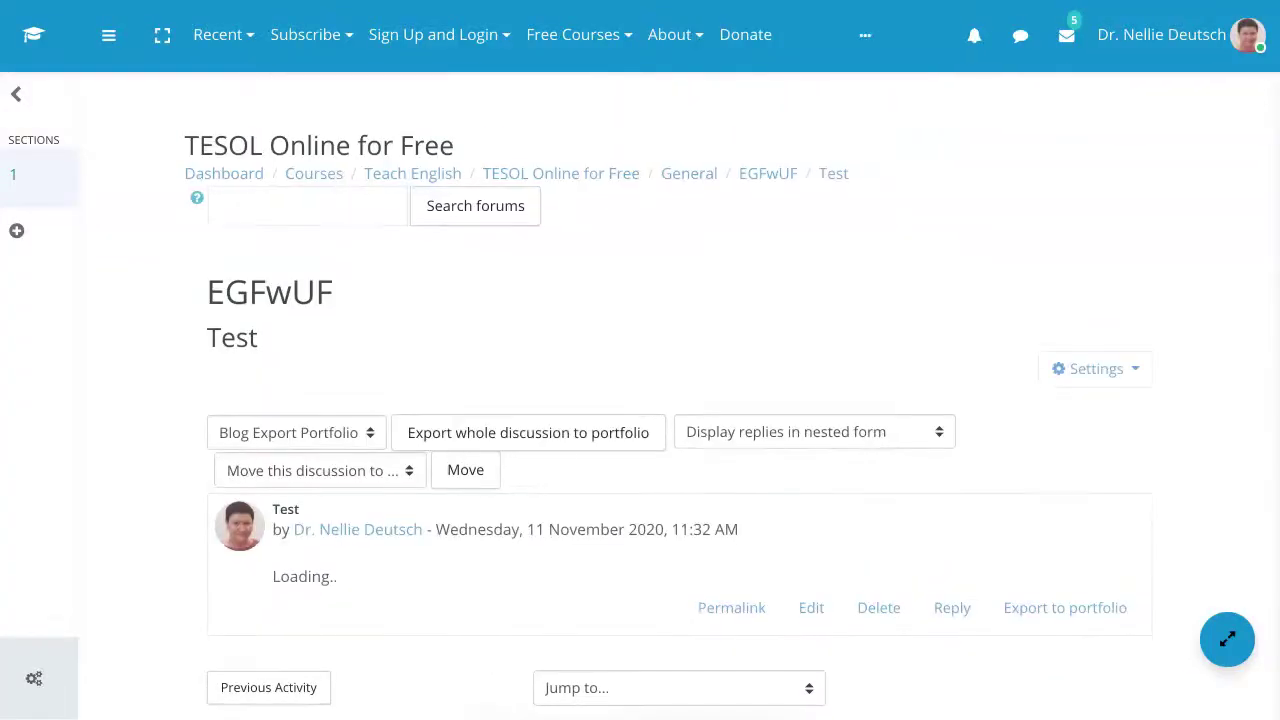
scroll(640, 400, "down", 1)
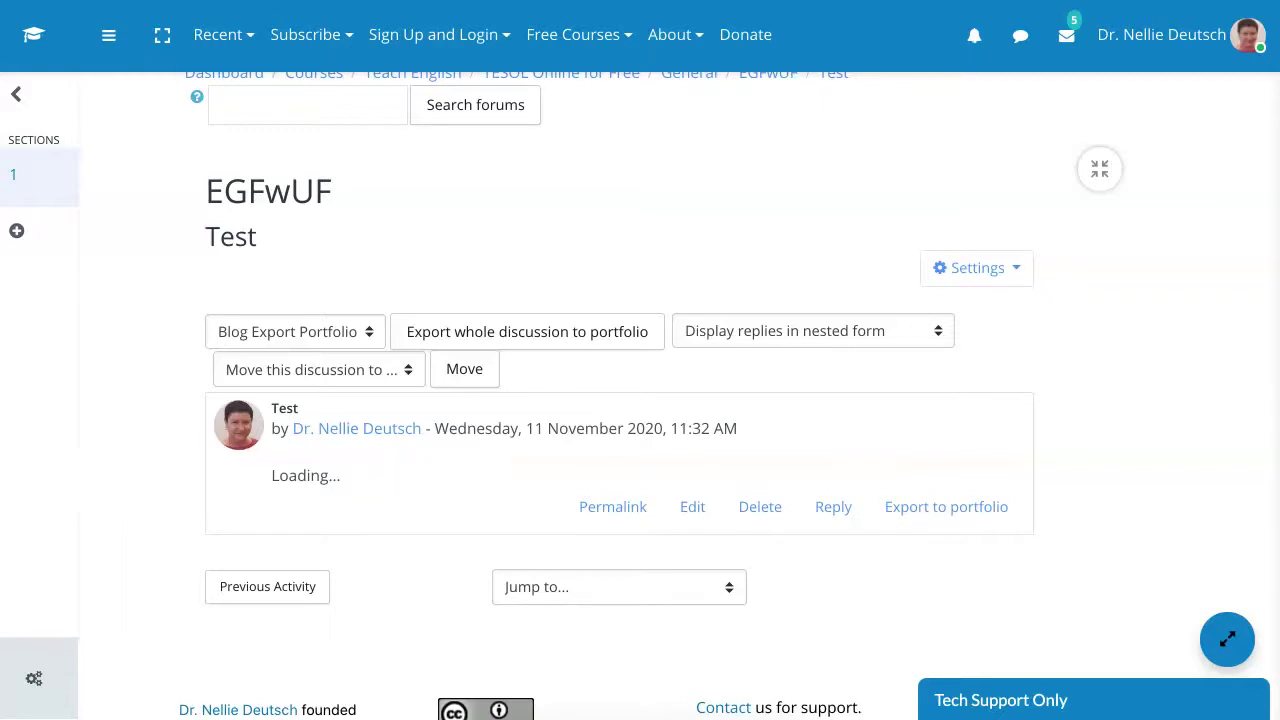
scroll(640, 396, "up", 2)
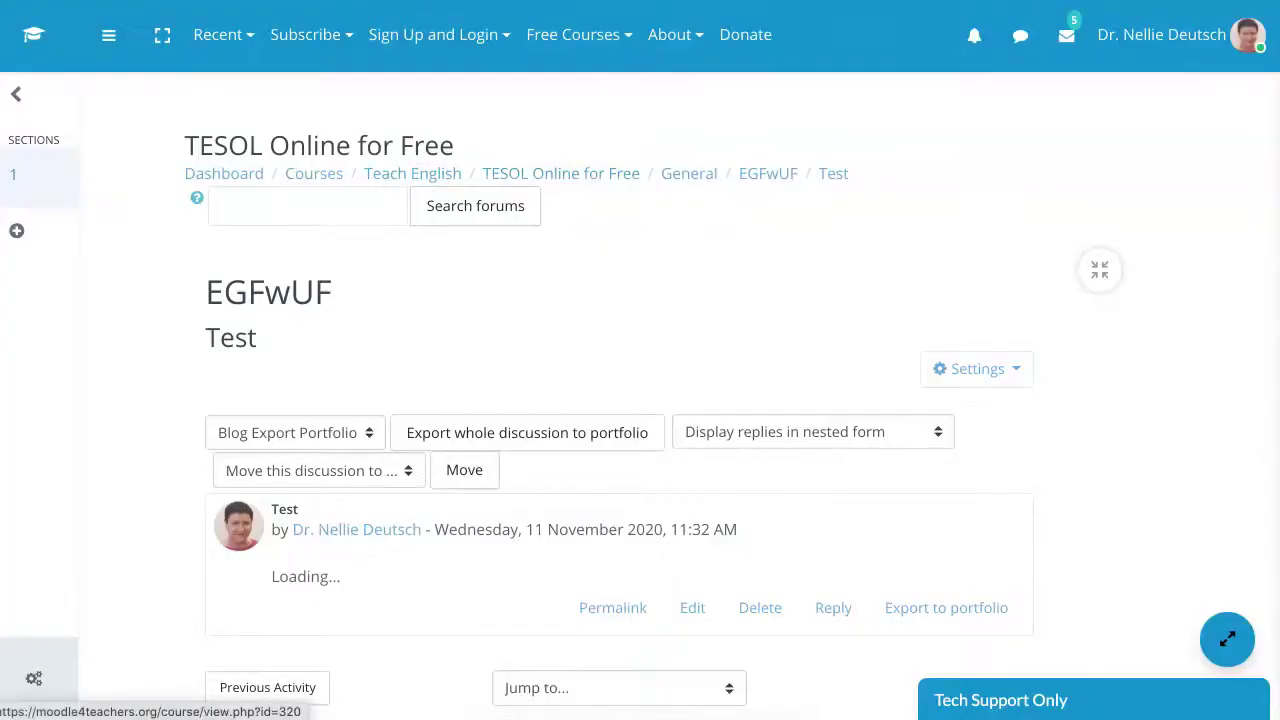
- Return to the TESOL Online for Free course page and add a new URL resource to its General section
left_click(561, 173)
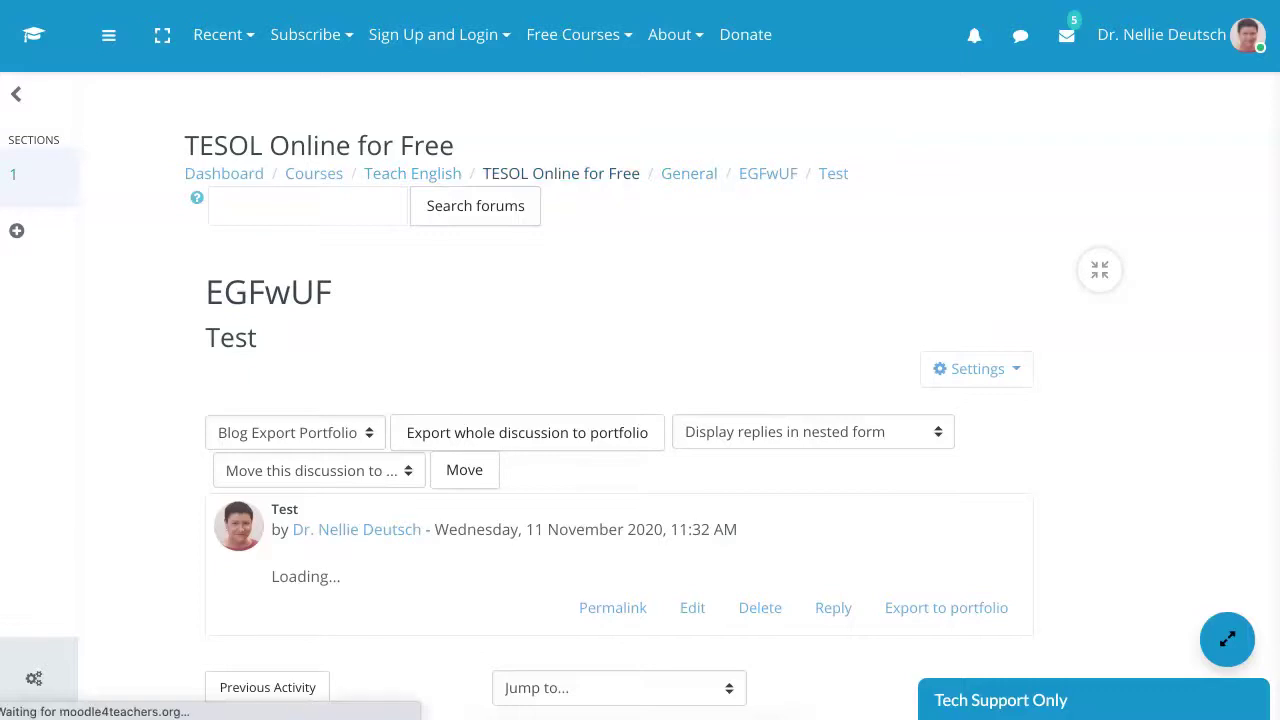
scroll(679, 400, "down", 8)
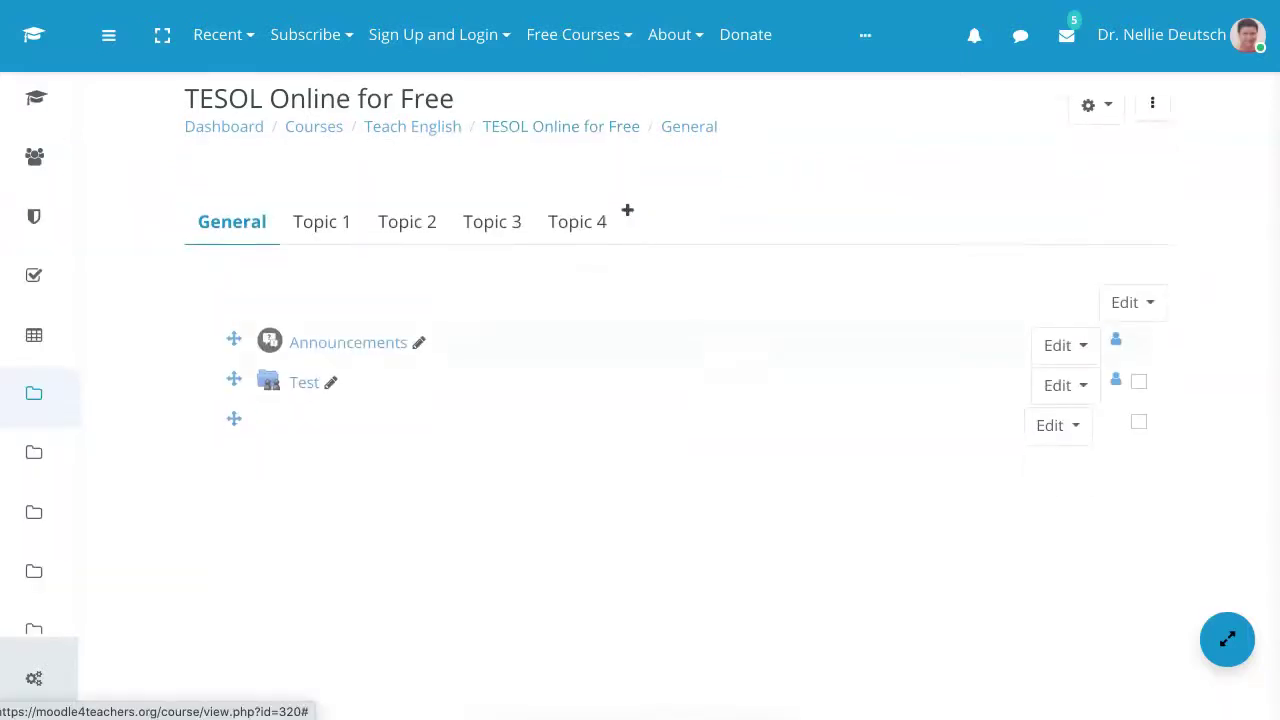
scroll(640, 400, "down", 4)
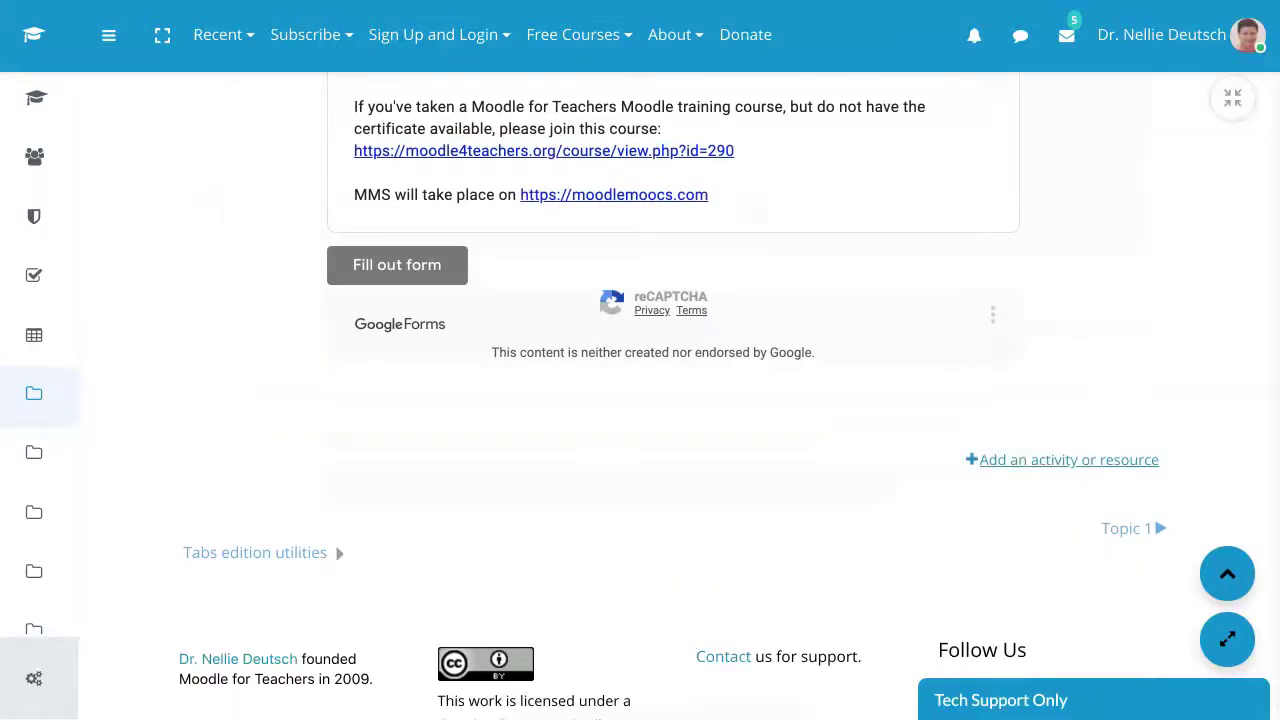
left_click(1068, 459)
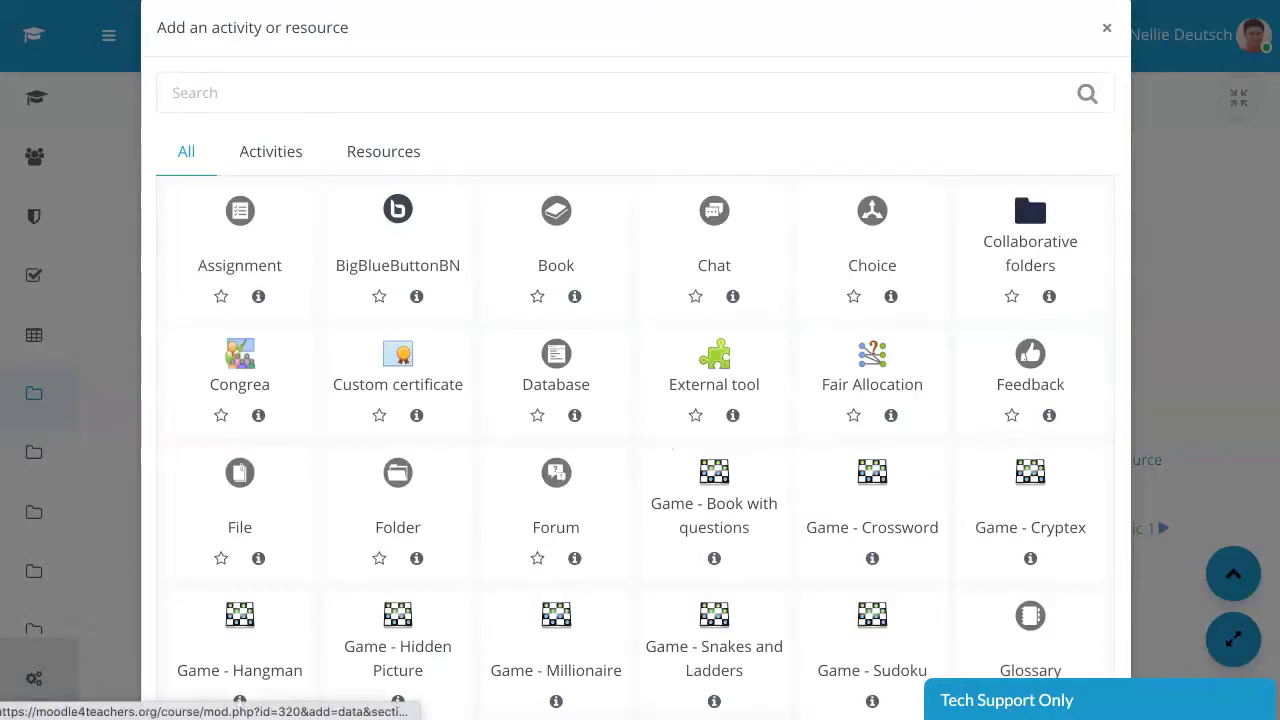
scroll(556, 360, "down", 3)
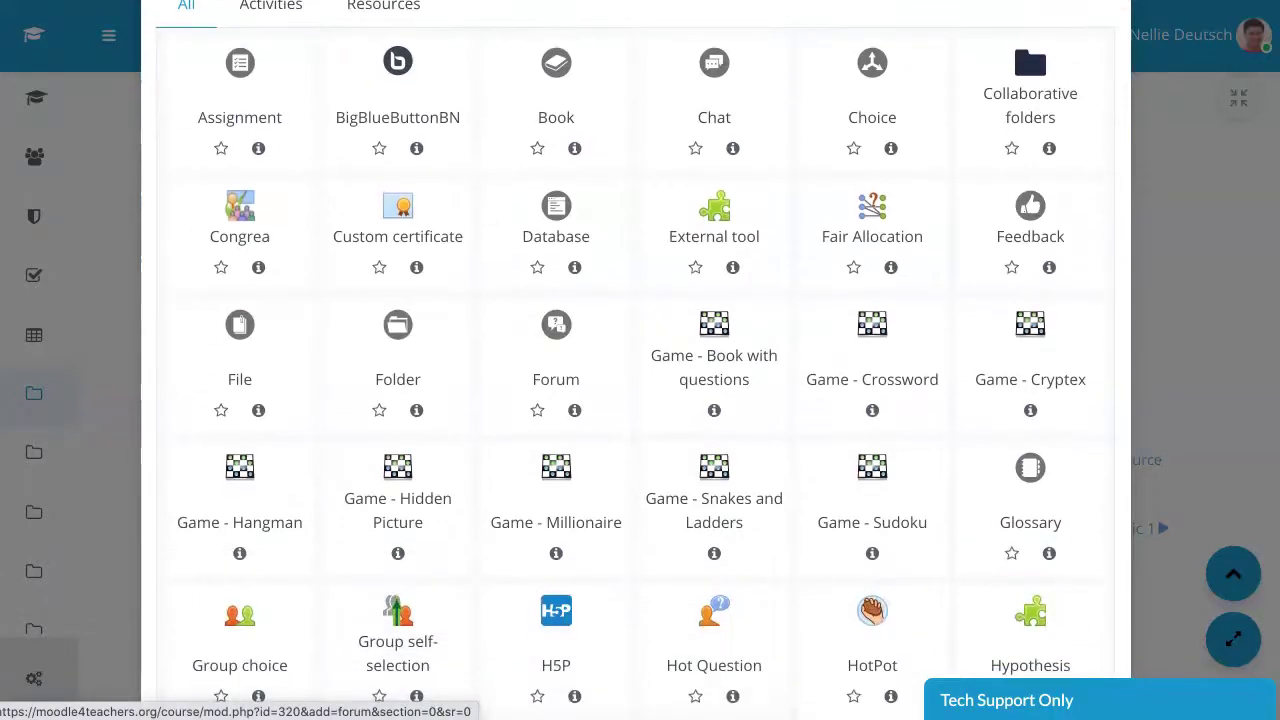
scroll(556, 360, "down", 1)
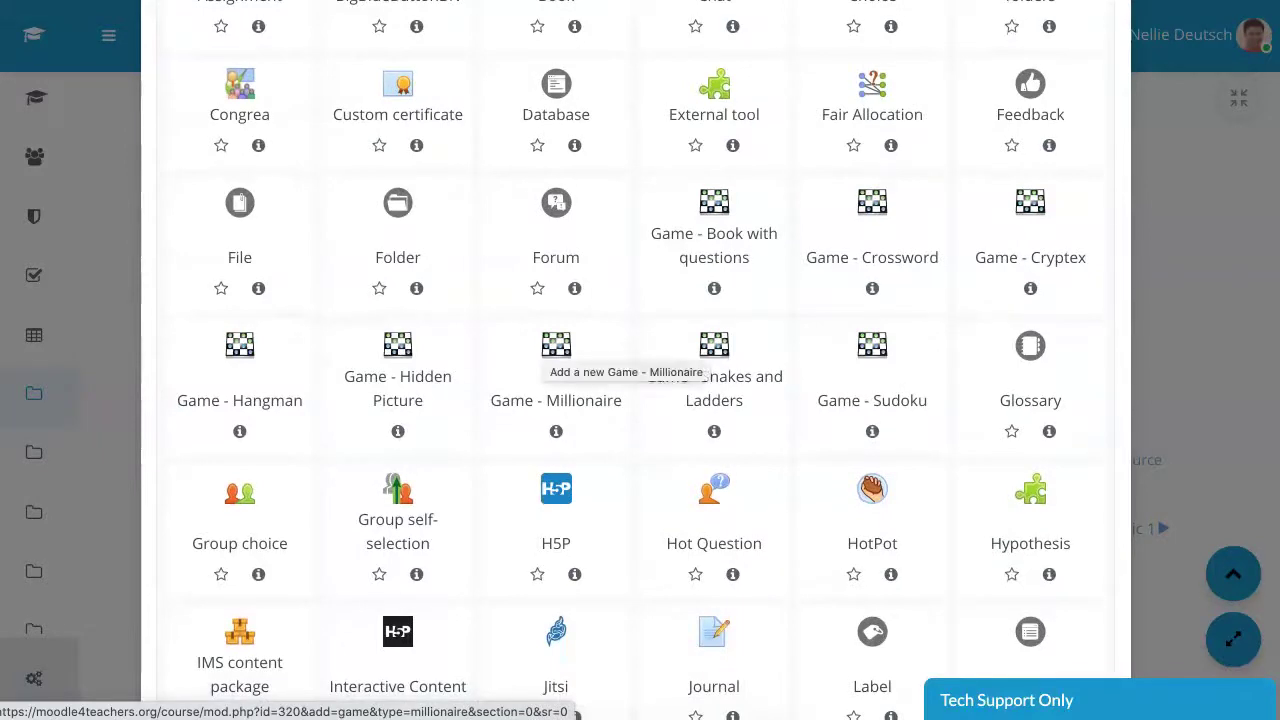
scroll(556, 355, "up", 3)
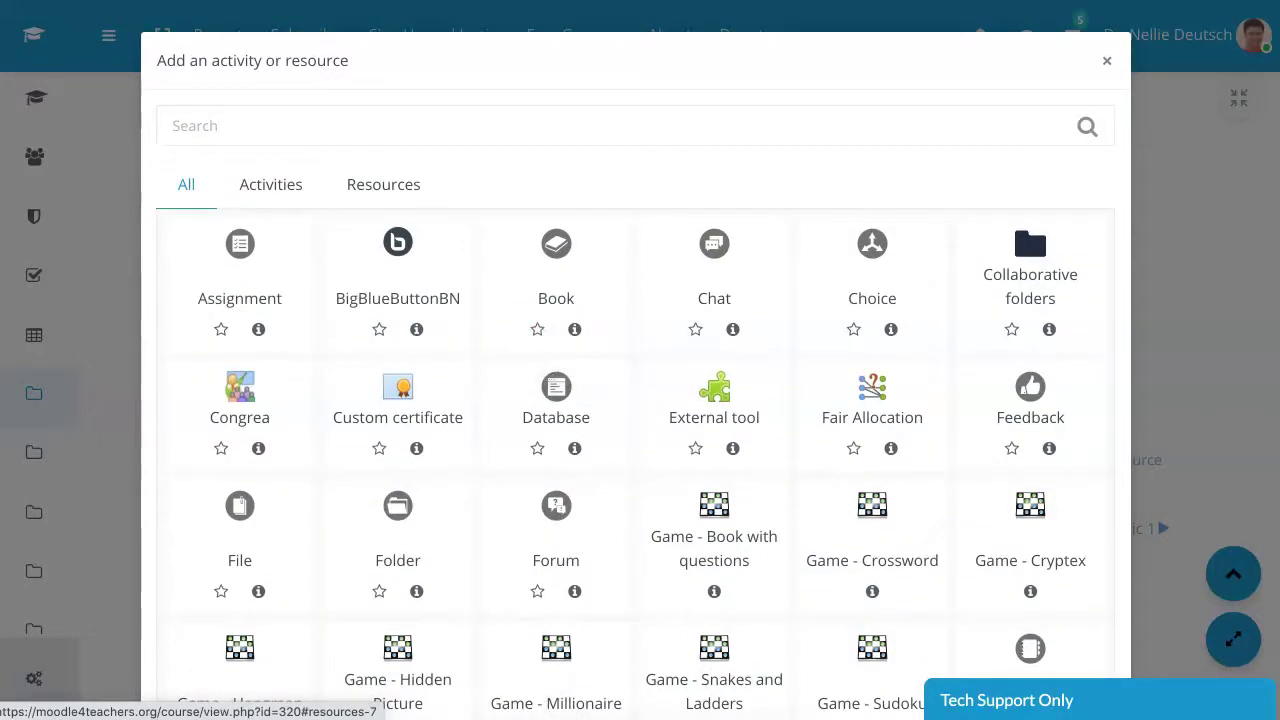
left_click(383, 184)
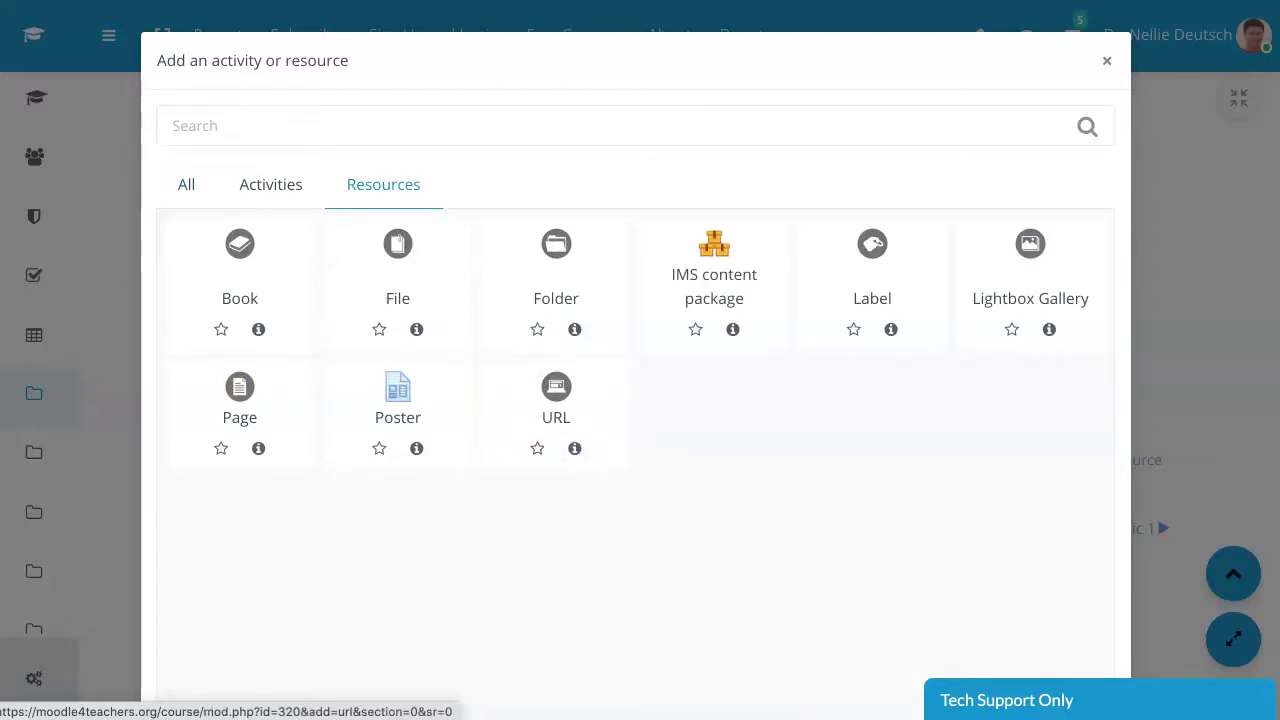
left_click(510, 446)
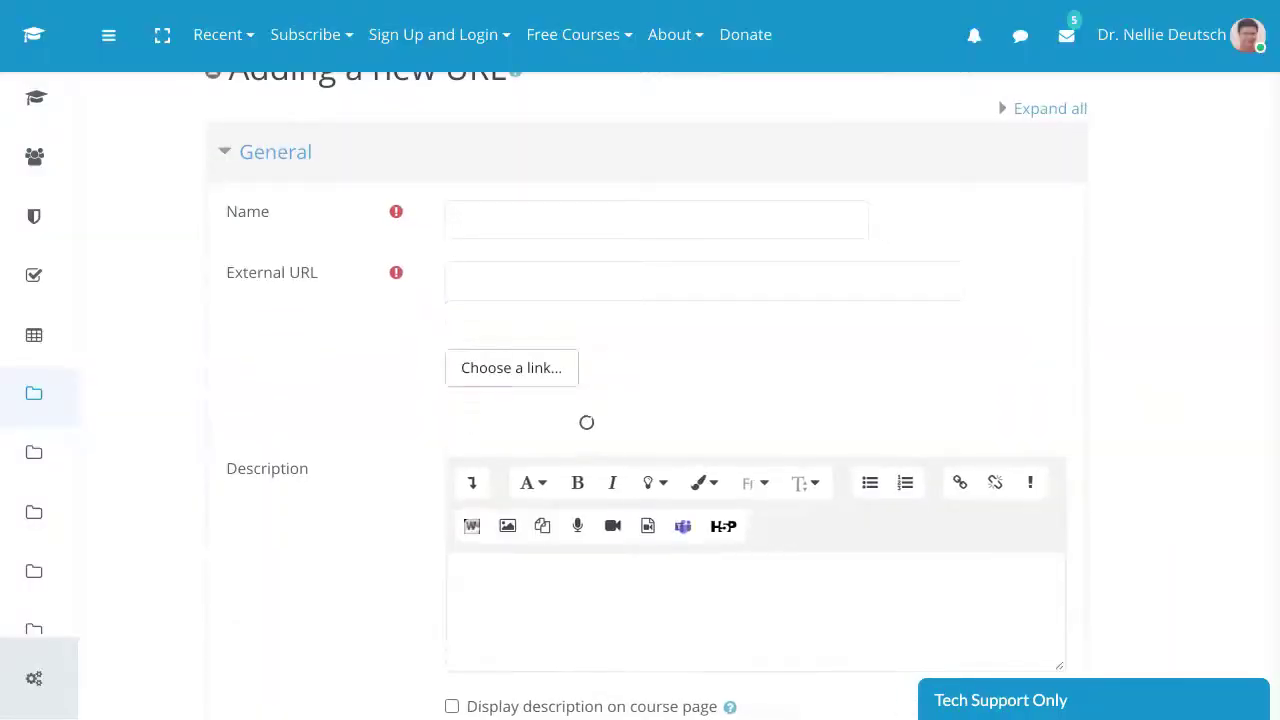
- Replace the URL description's HTML source with the Google Form's iframe embed code, 700 wide by 520 high
left_click(472, 386)
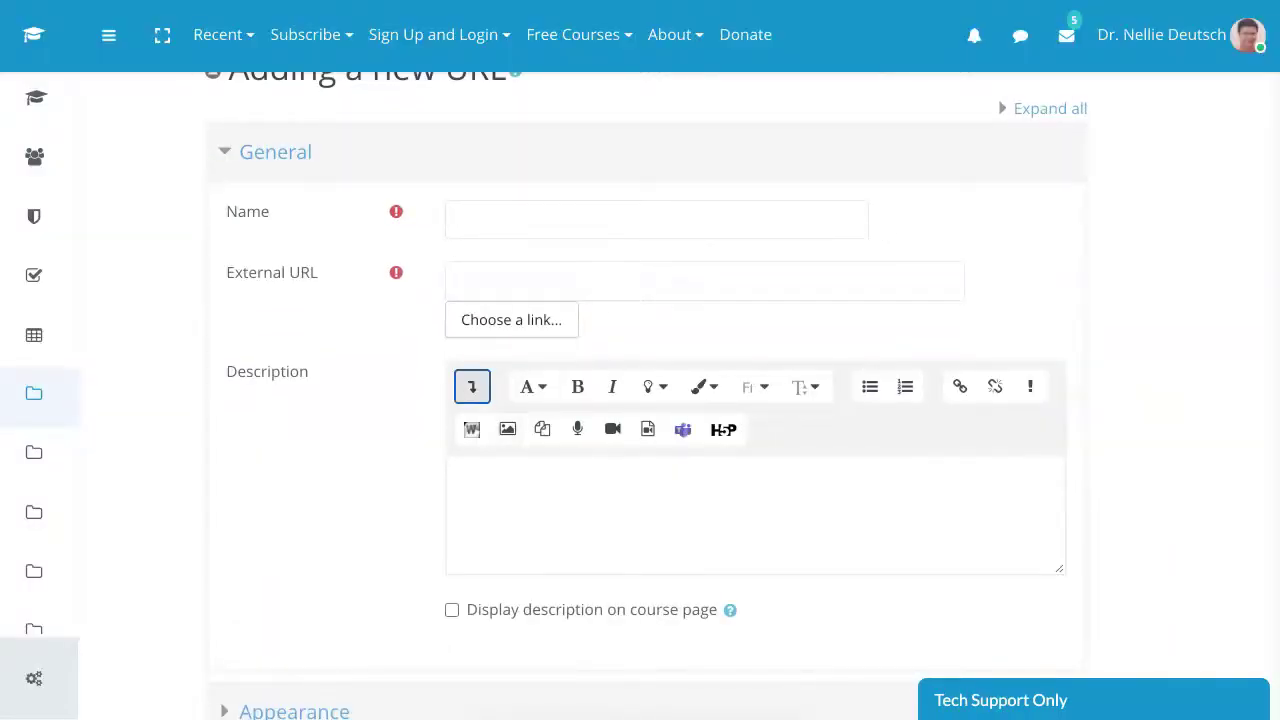
left_click(652, 514)
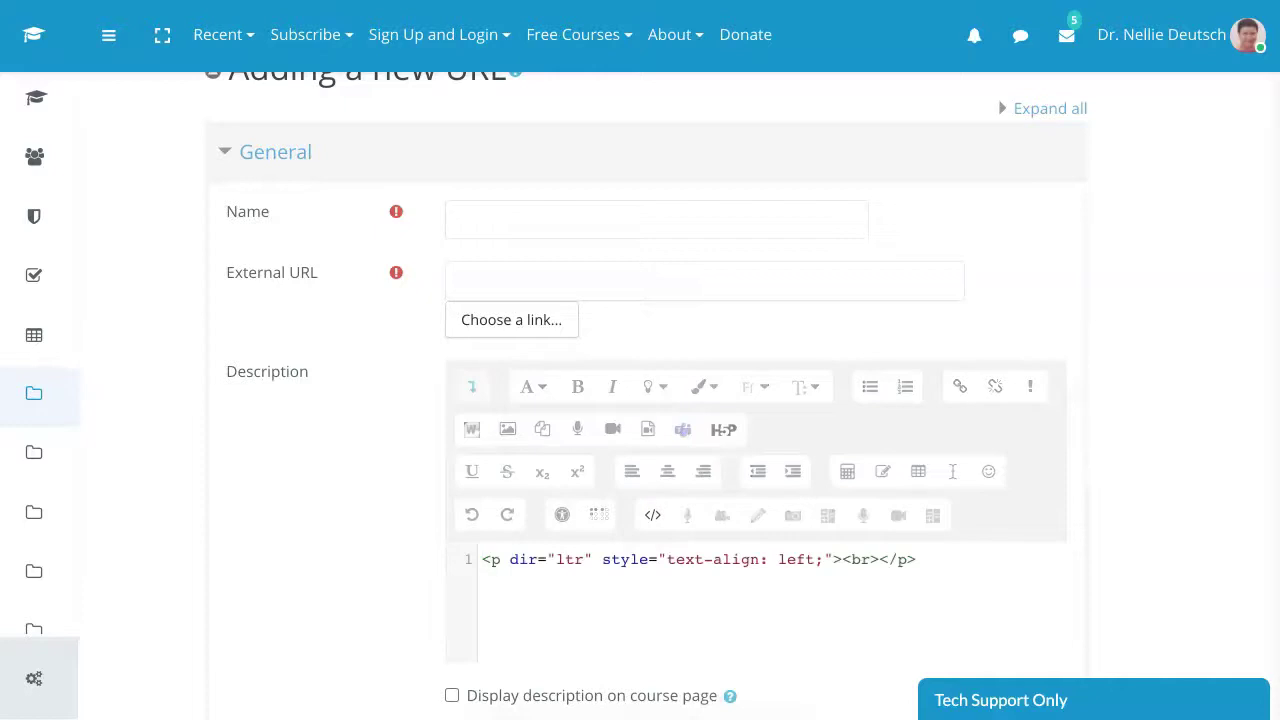
left_click_drag(916, 559, 482, 559)
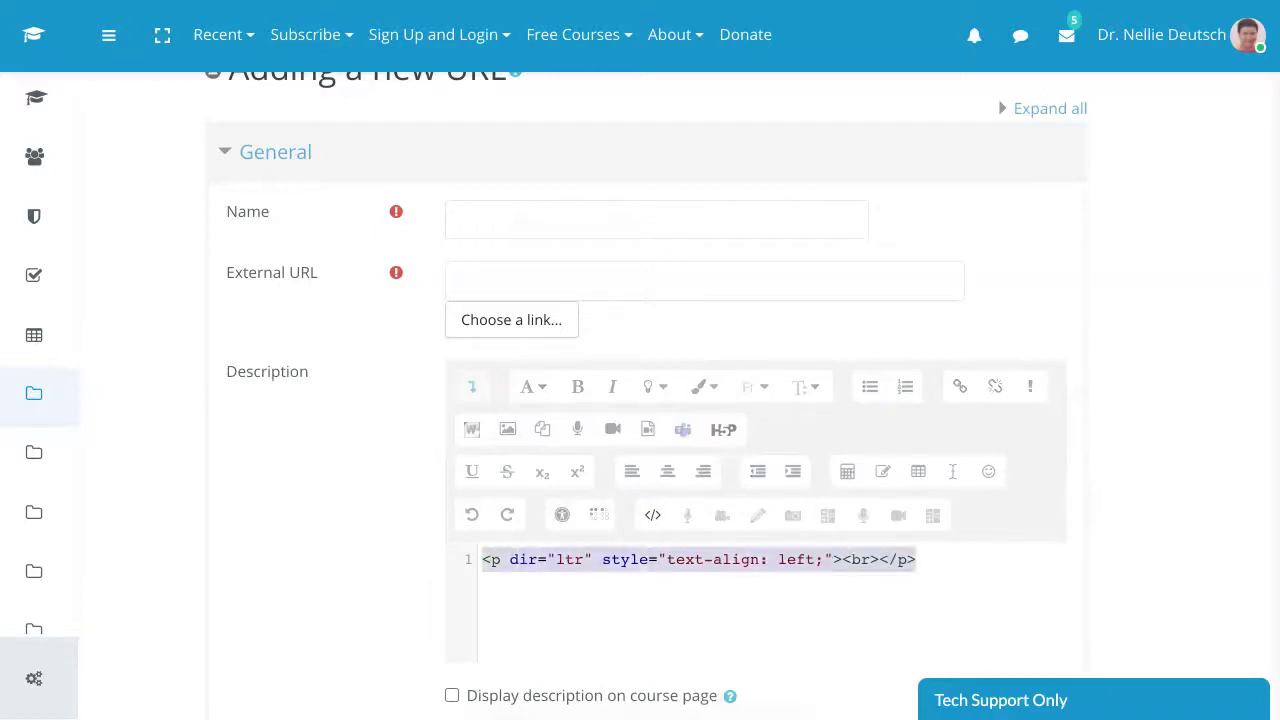
type("<iframe src=\"https://docs.google.com/forms/d/e/1FAIpQLSecEtyPmp3Pd52aUkG9UVKoM1CzRurvhtsEFqqcucy2u1npMg/viewform?embedded=true\" width=\"700\" height=\"520\" frameborder=\"0\" marginheight=\"0\" marginwidth=\"0\">Loading…</iframe>")
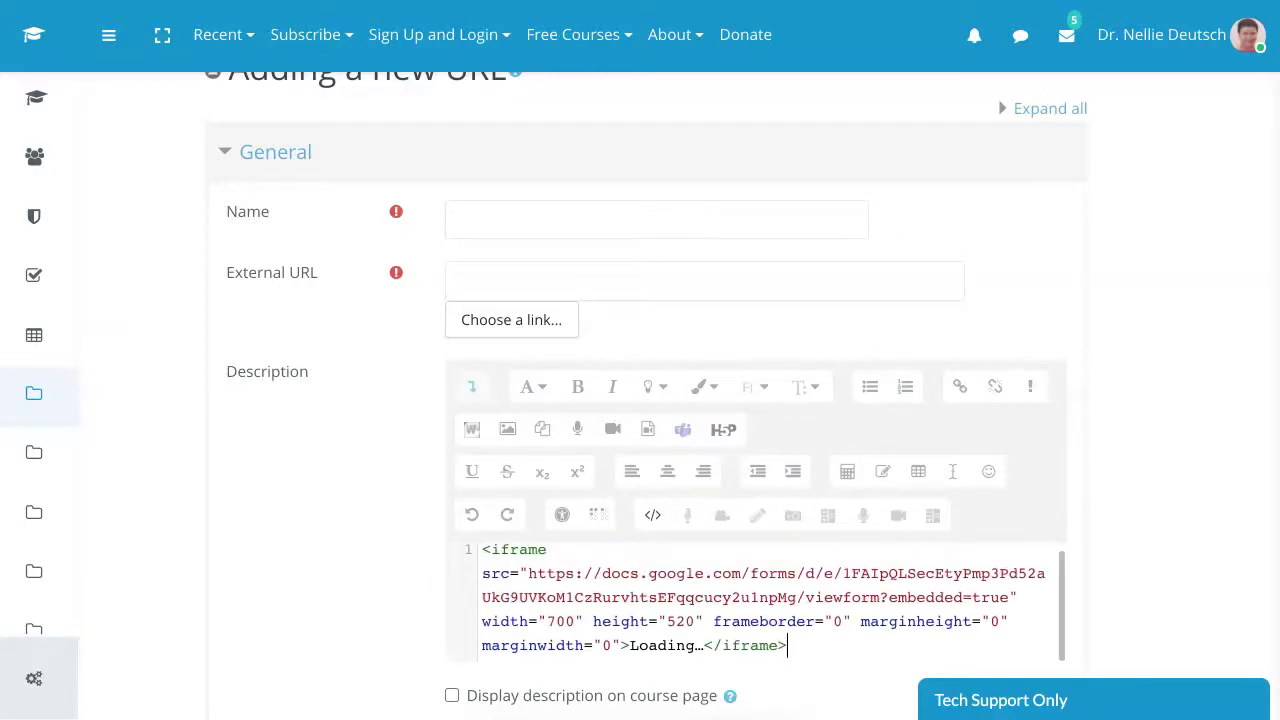
- Copy the form's web address, up to "viewform?", from the iframe code into the External URL
scroll(640, 400, "down", 2)
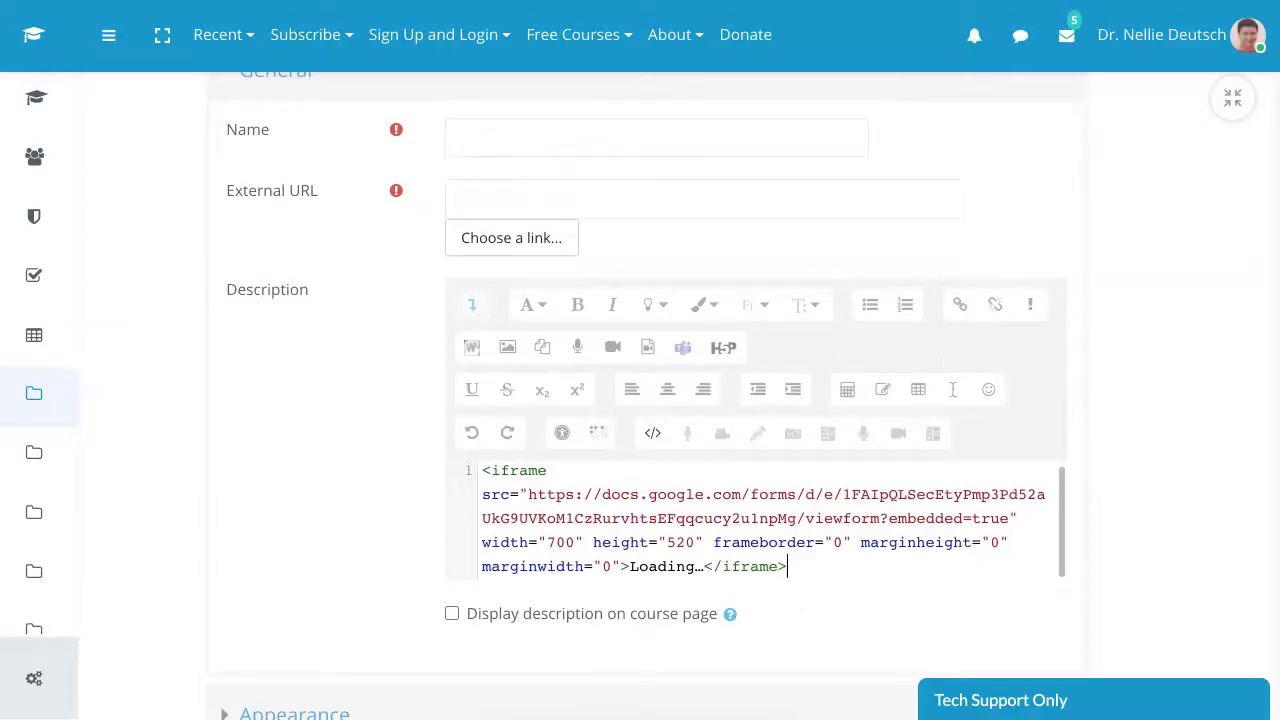
left_click_drag(528, 494, 889, 516)
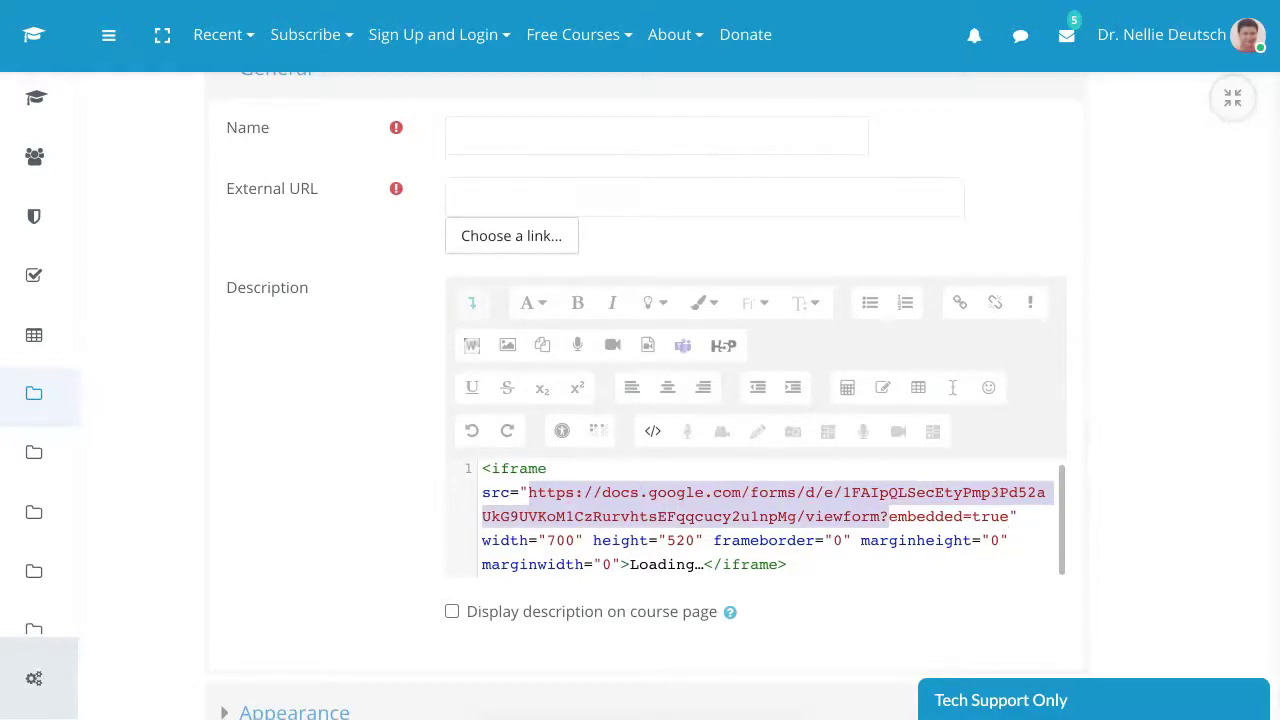
scroll(889, 516, "up", 3)
left_click(462, 465)
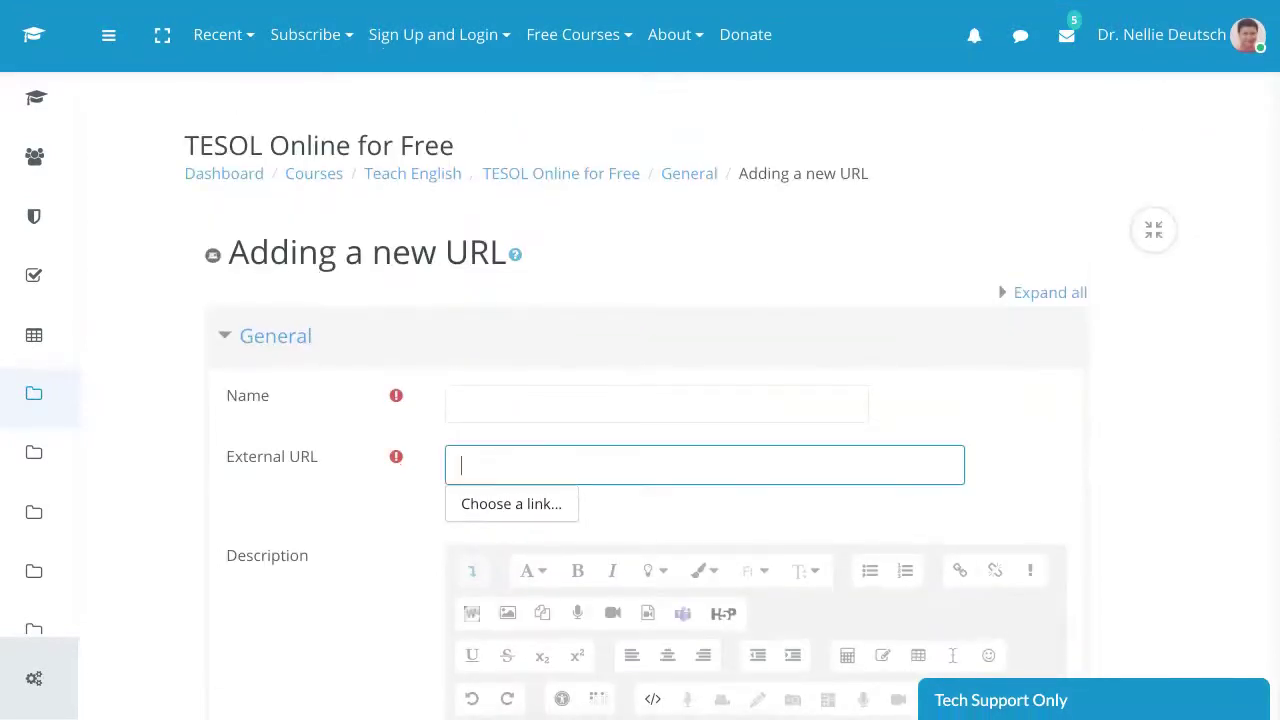
key("ctrl+v")
- Name the URL resource "Fill in the form", then save and display it
left_click(462, 403)
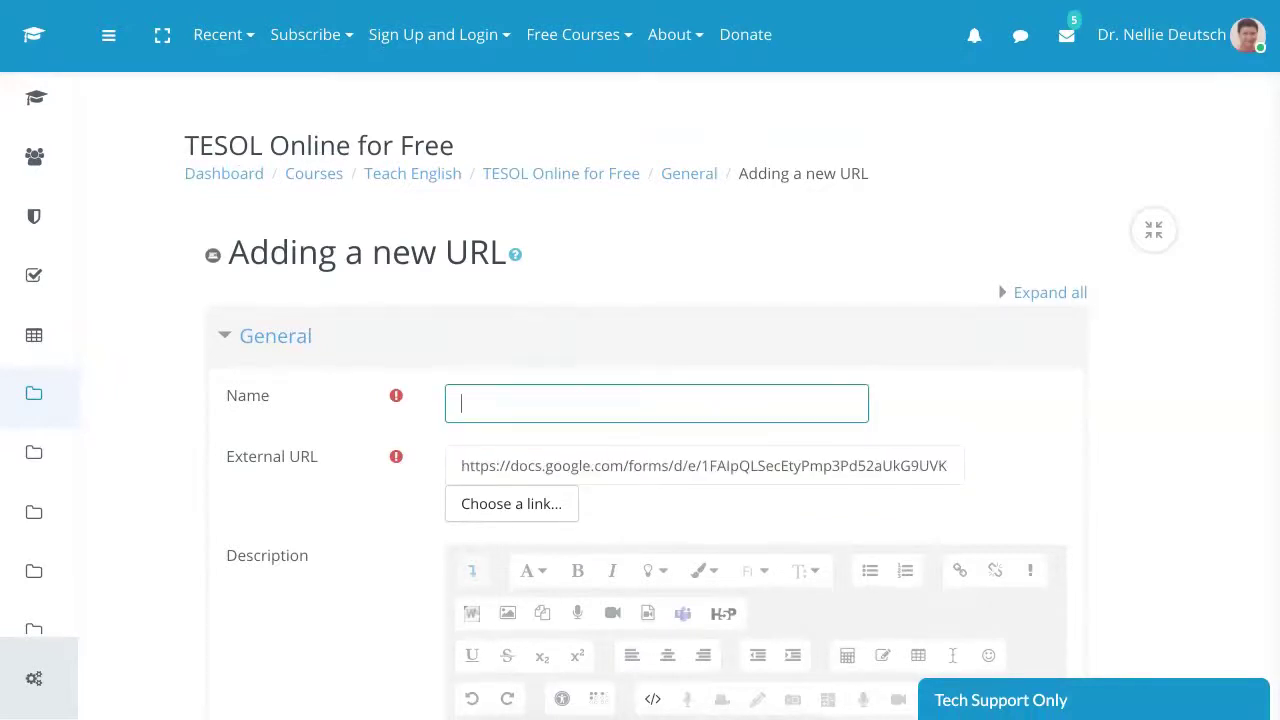
type("Fill in the form")
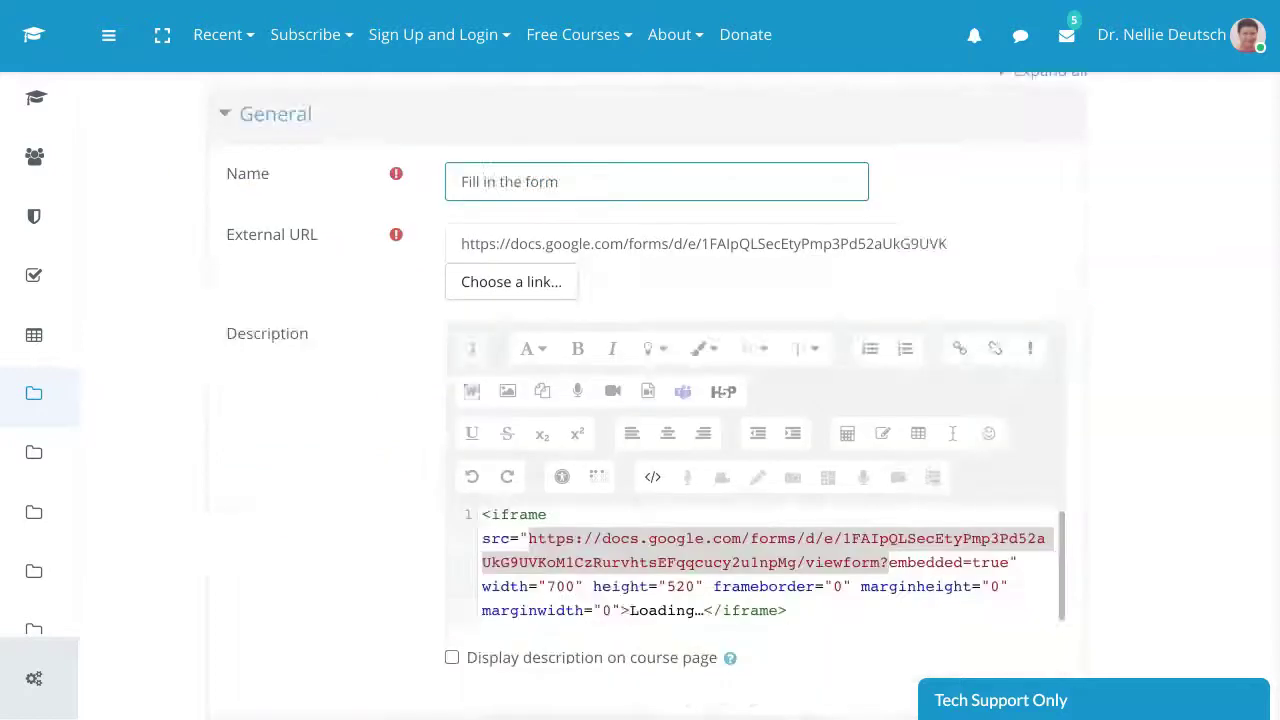
scroll(640, 400, "down", 5)
scroll(746, 560, "down", 2)
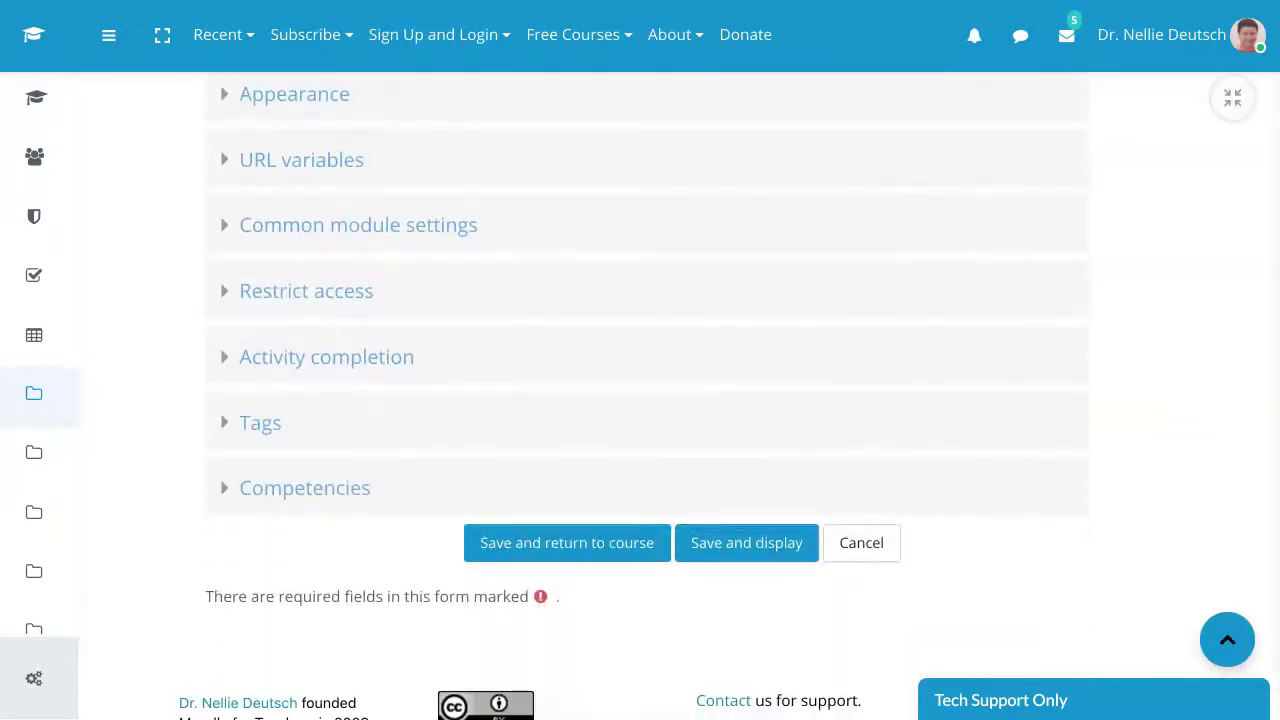
left_click(746, 540)
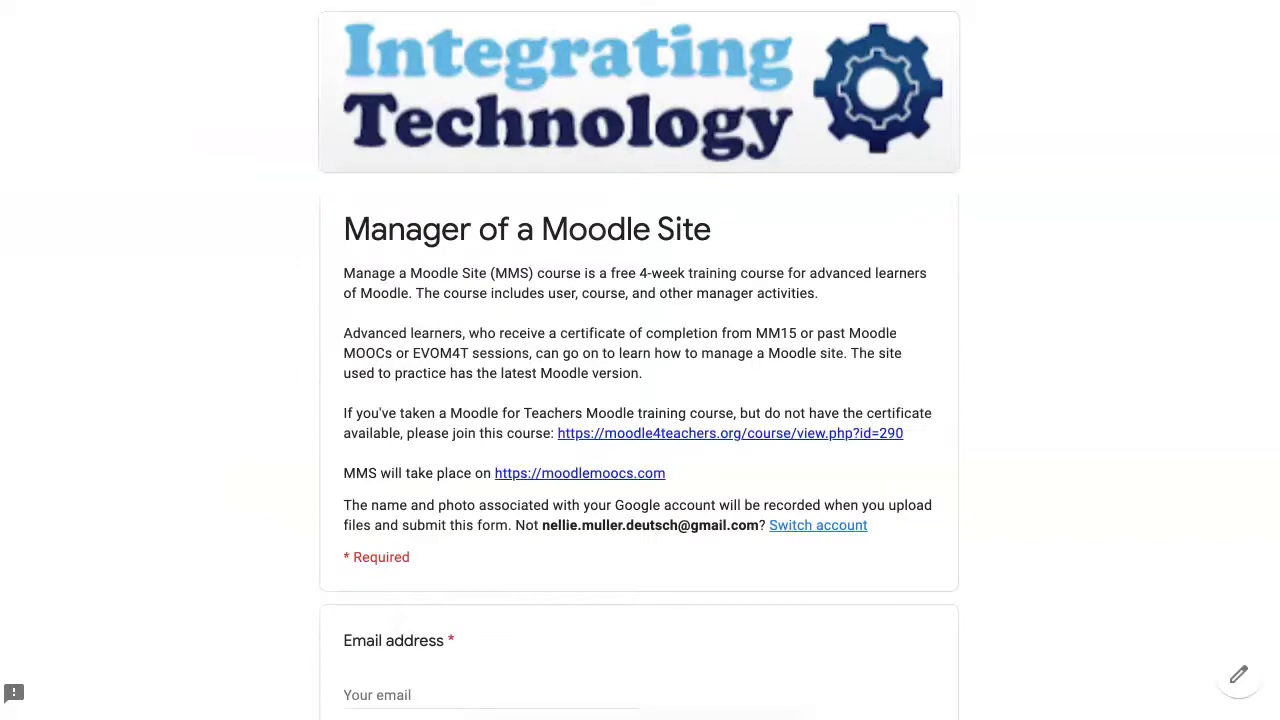
- Examine the Google Form opened by the URL resource and the form embedded in the resource's description
scroll(640, 400, "down", 1)
scroll(640, 400, "down", 5)
scroll(640, 400, "up", 6)
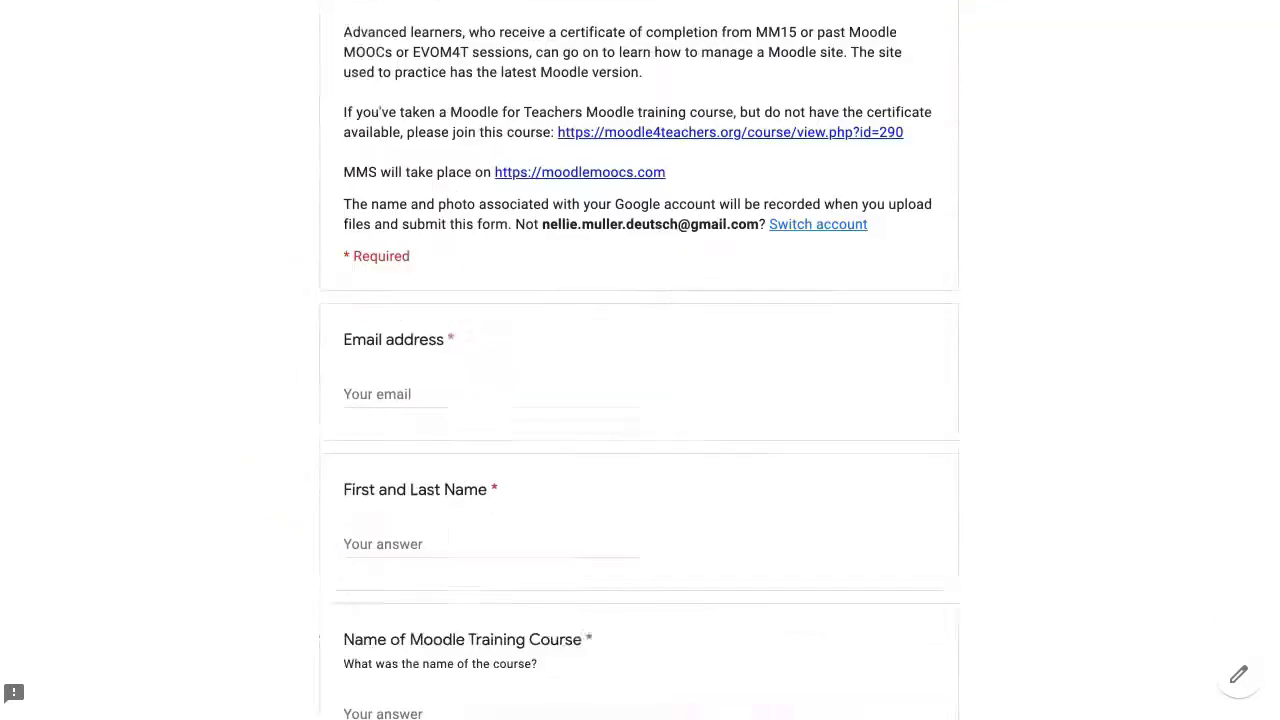
scroll(640, 400, "down", 1)
scroll(640, 400, "up", 1)
scroll(640, 400, "down", 1)
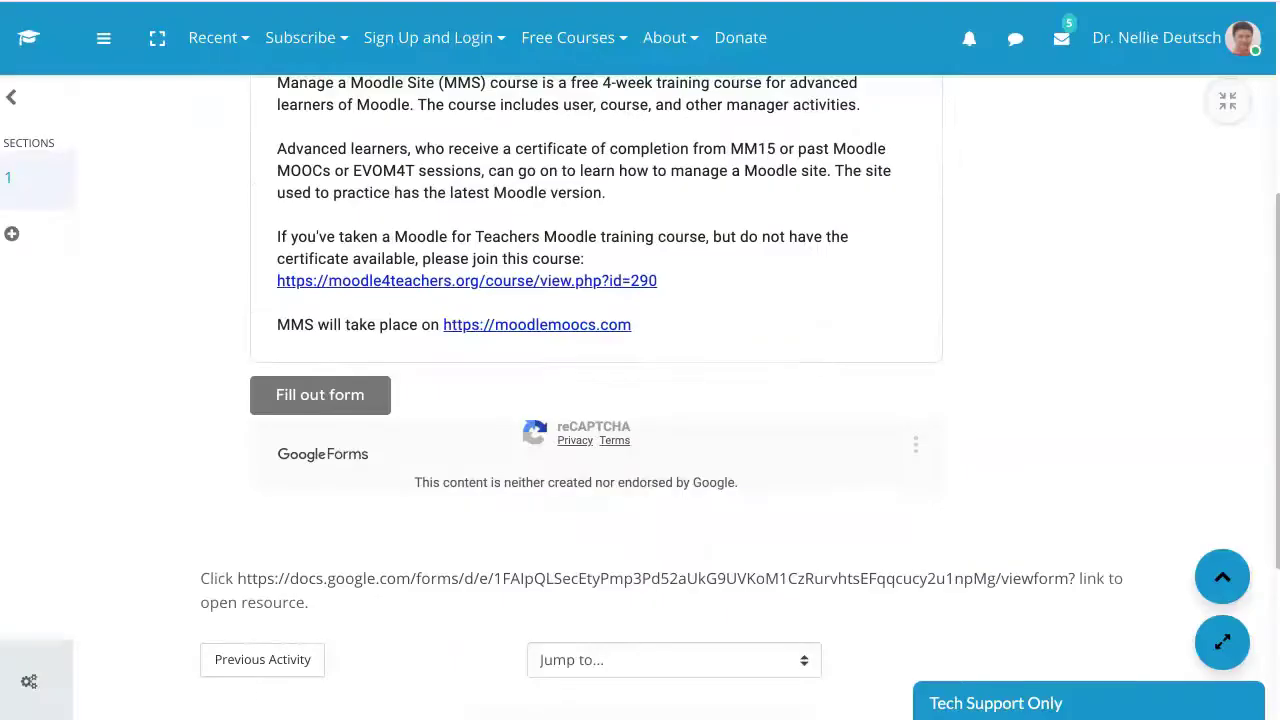
scroll(640, 400, "up", 3)
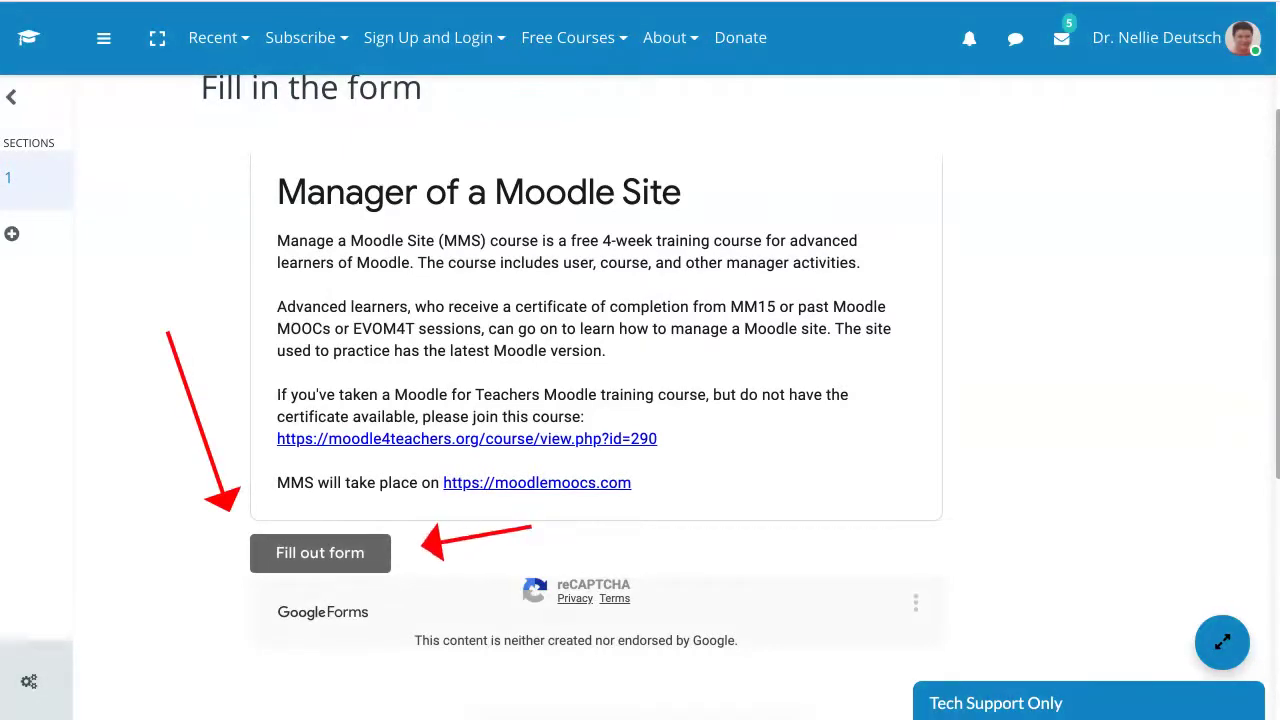
- Open the full form through the embedded form's Fill out form link and look over its questions
left_click(319, 552)
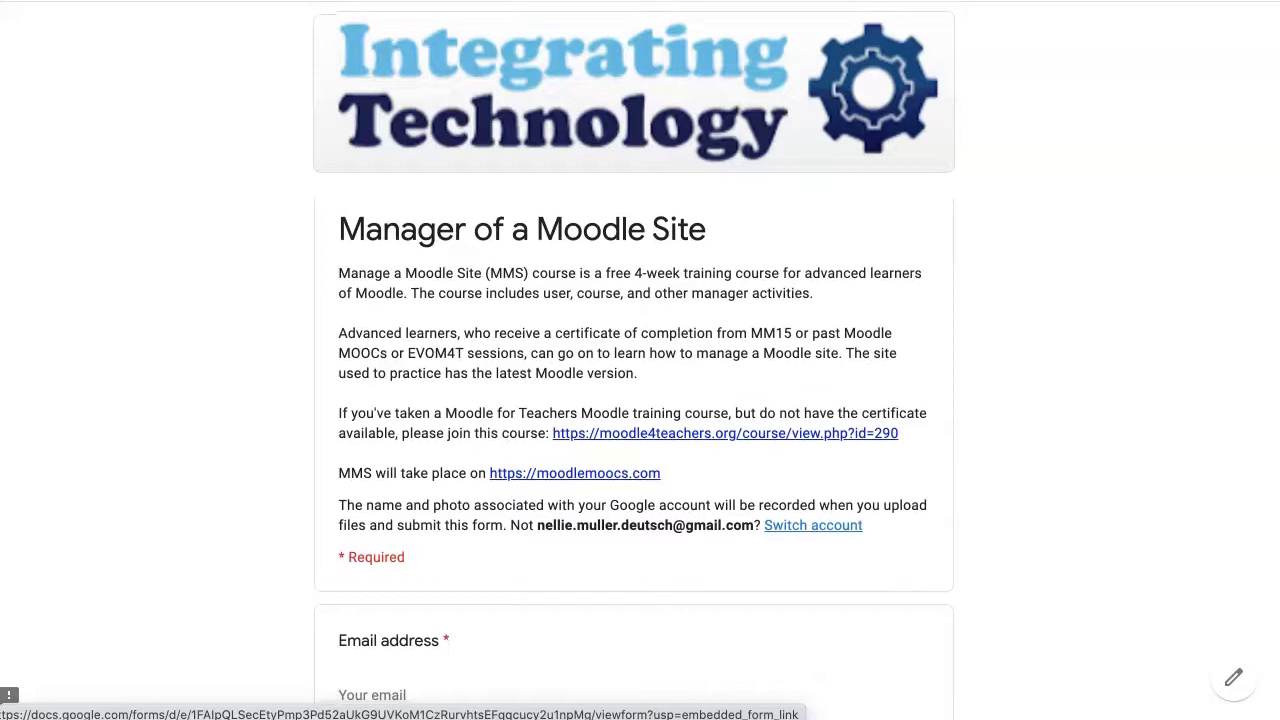
scroll(634, 360, "down", 1)
scroll(634, 360, "down", 5)
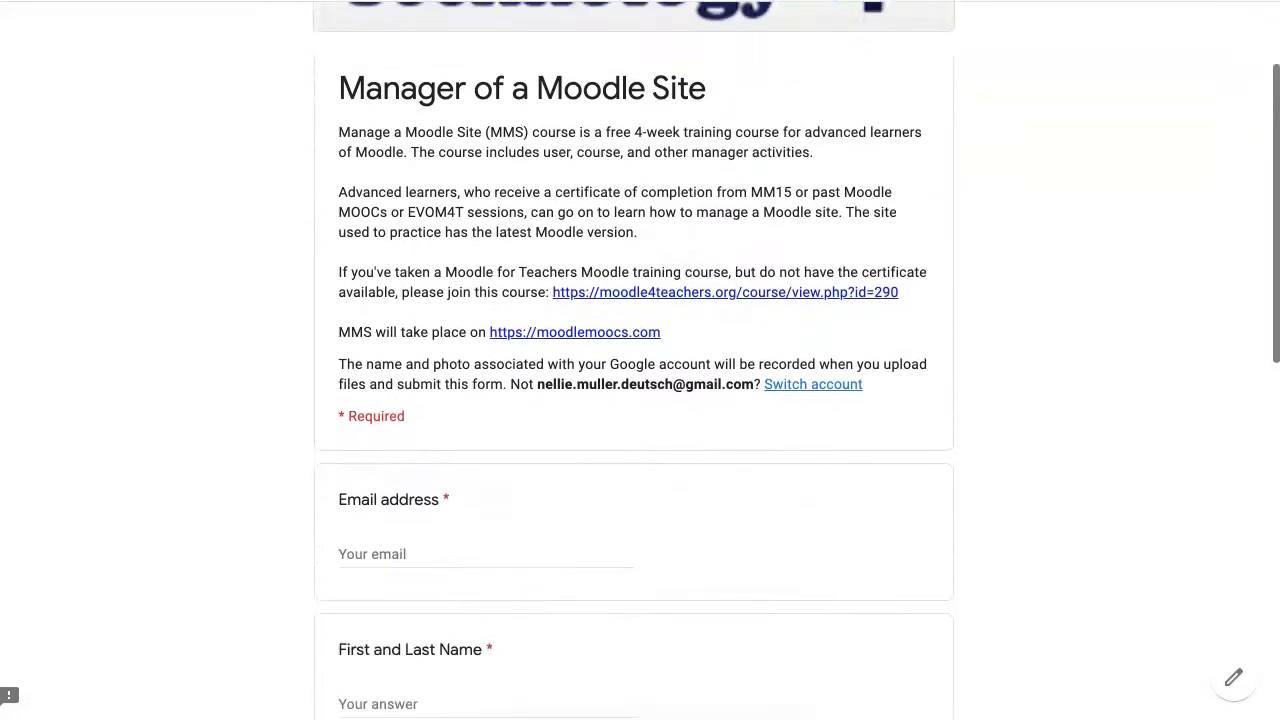
scroll(634, 360, "up", 6)
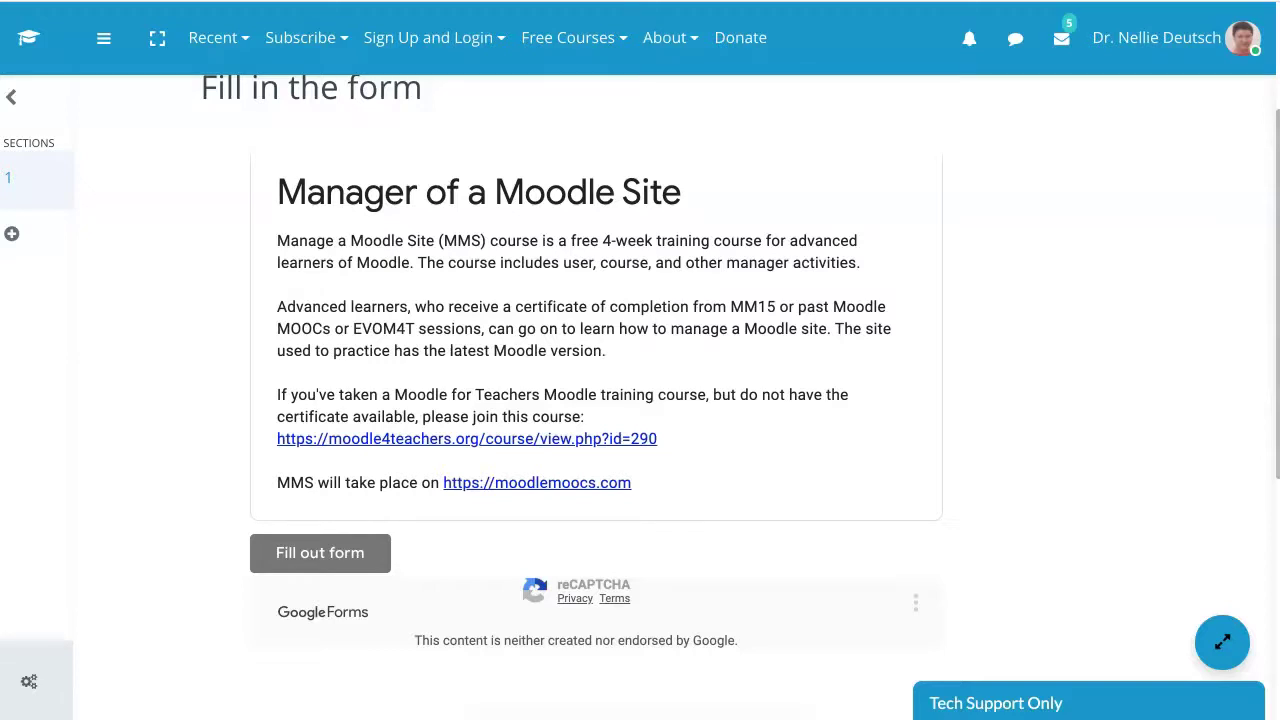
scroll(596, 368, "up", 1)
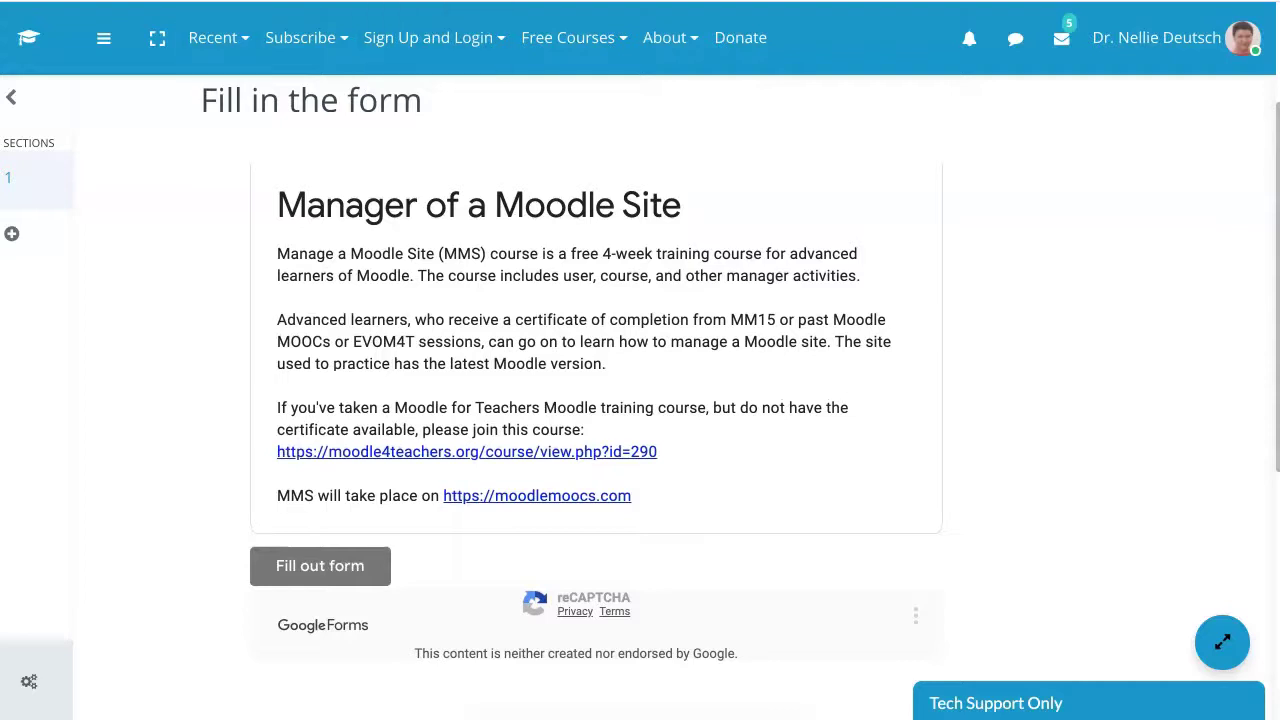